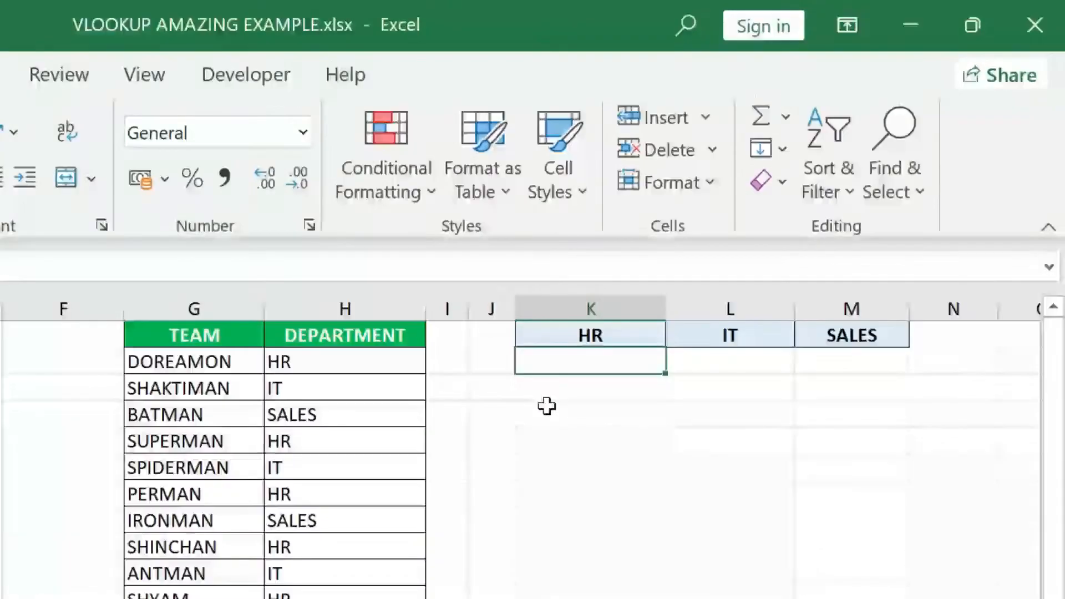
- Enter a FILTER formula in K2 with $G$2:$G$16 as the array and H2:H16 as the include argument
text(=FILTER()
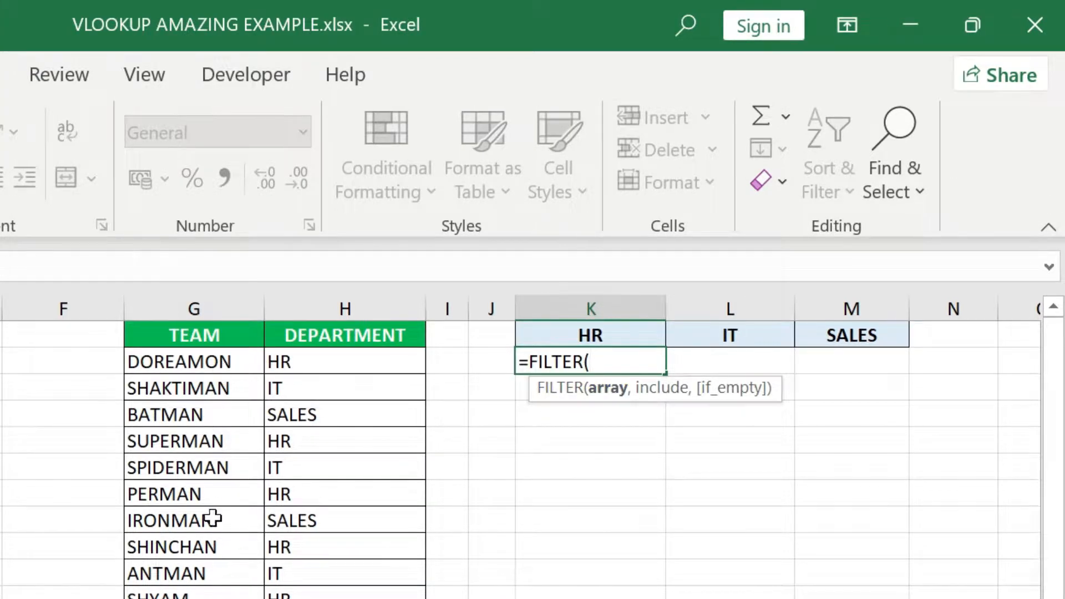
click(207, 361)
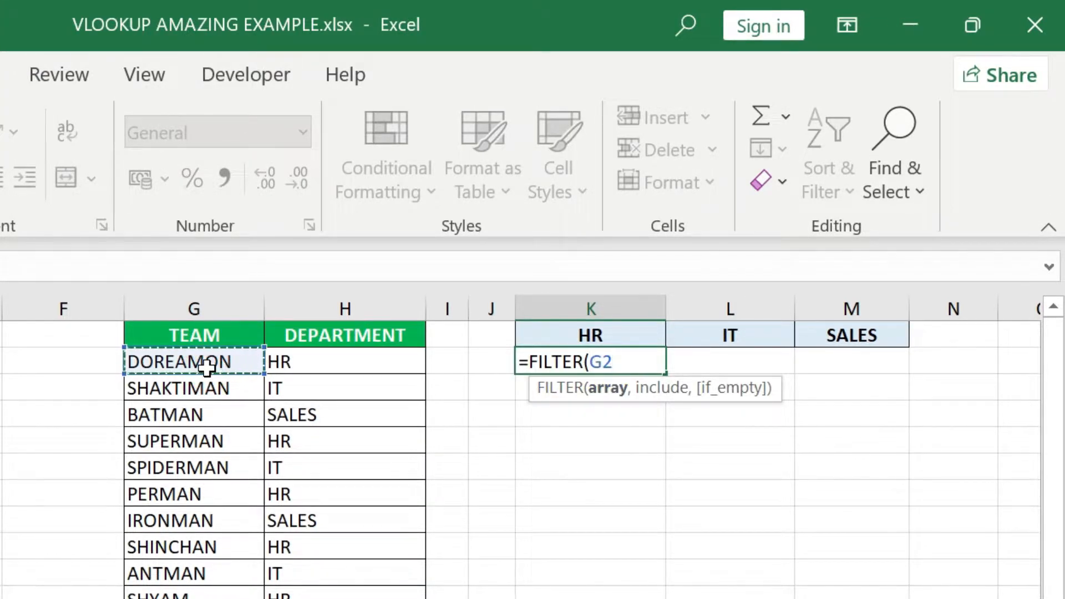
key(ctrl+shift+Down)
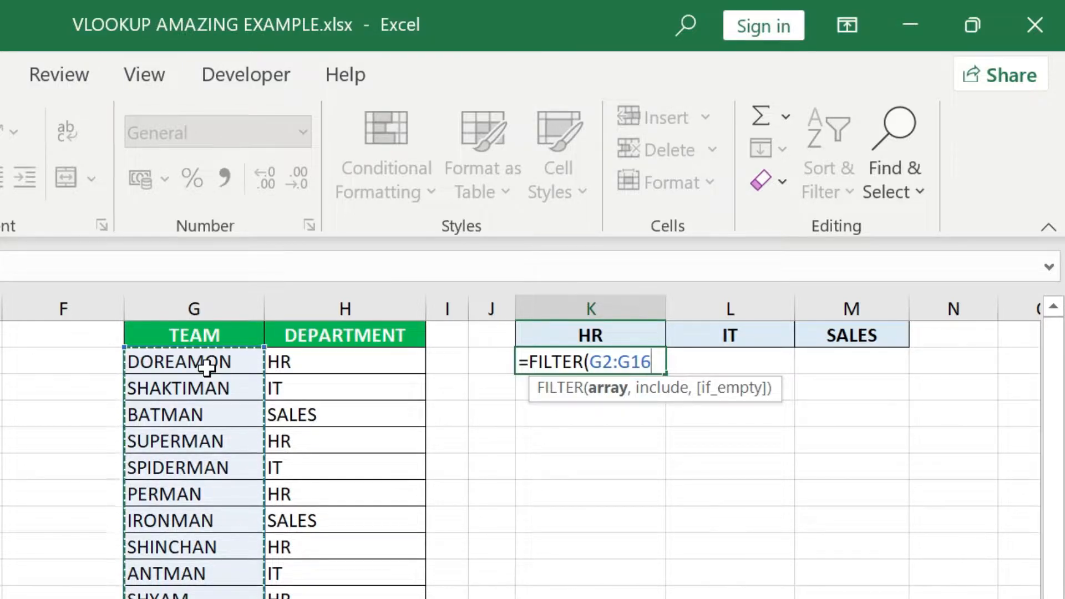
key(F4)
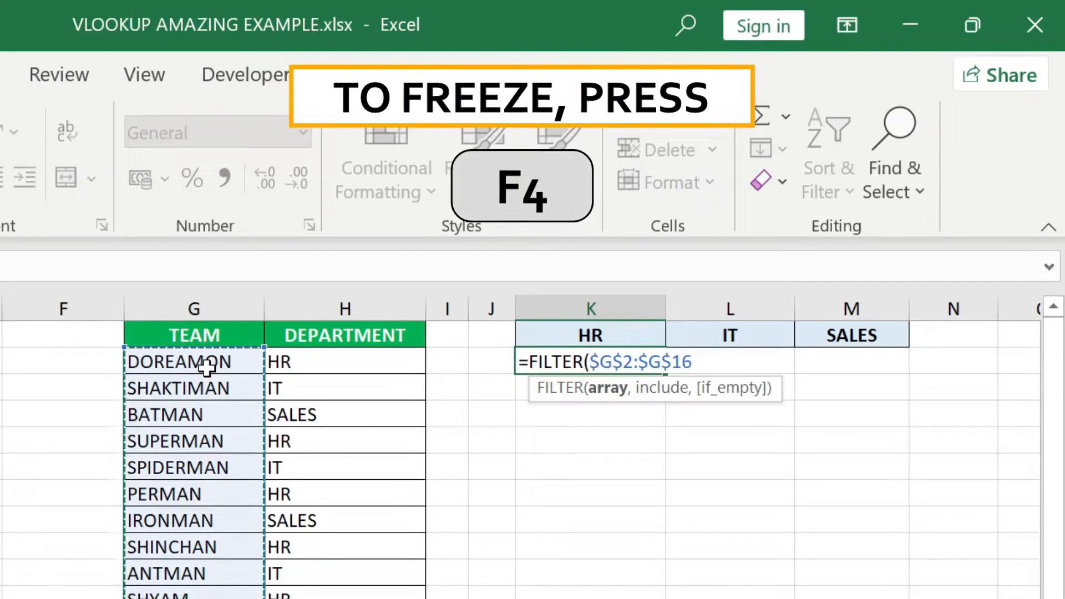
text(,)
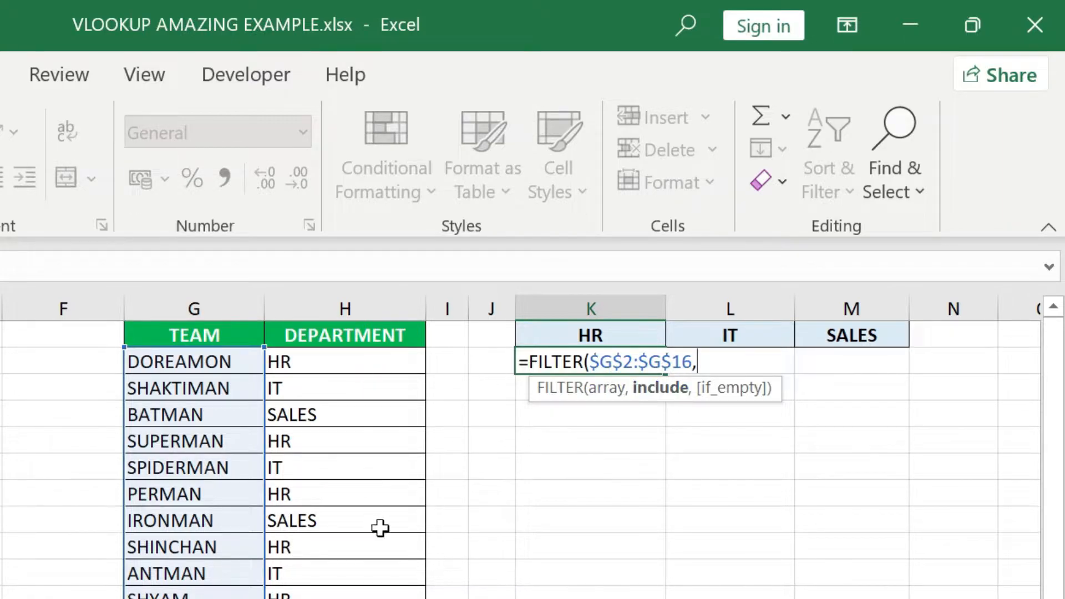
click(375, 354)
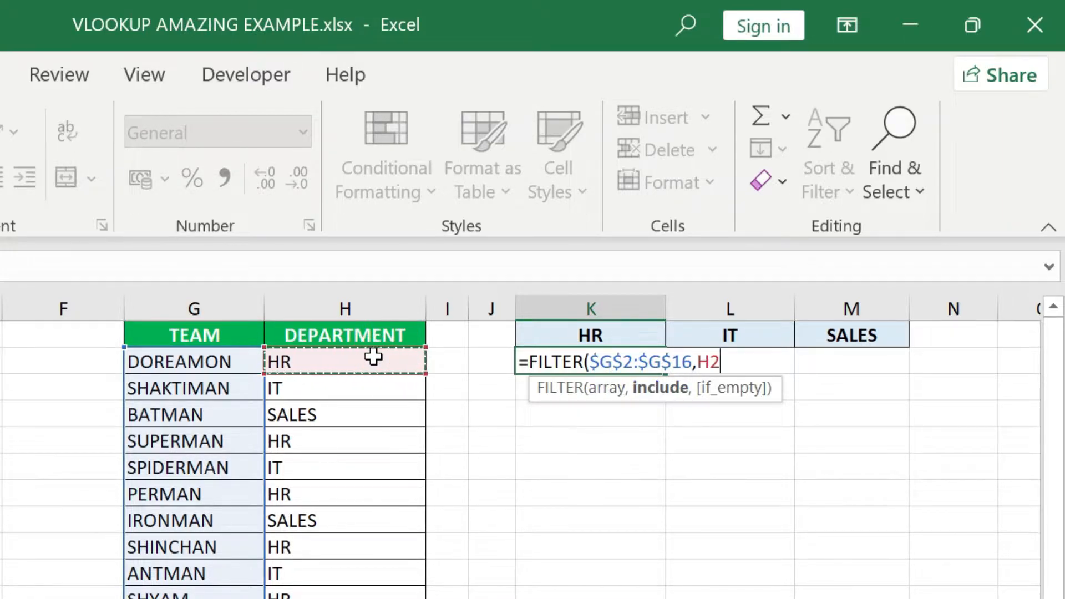
key(ctrl+shift+Down)
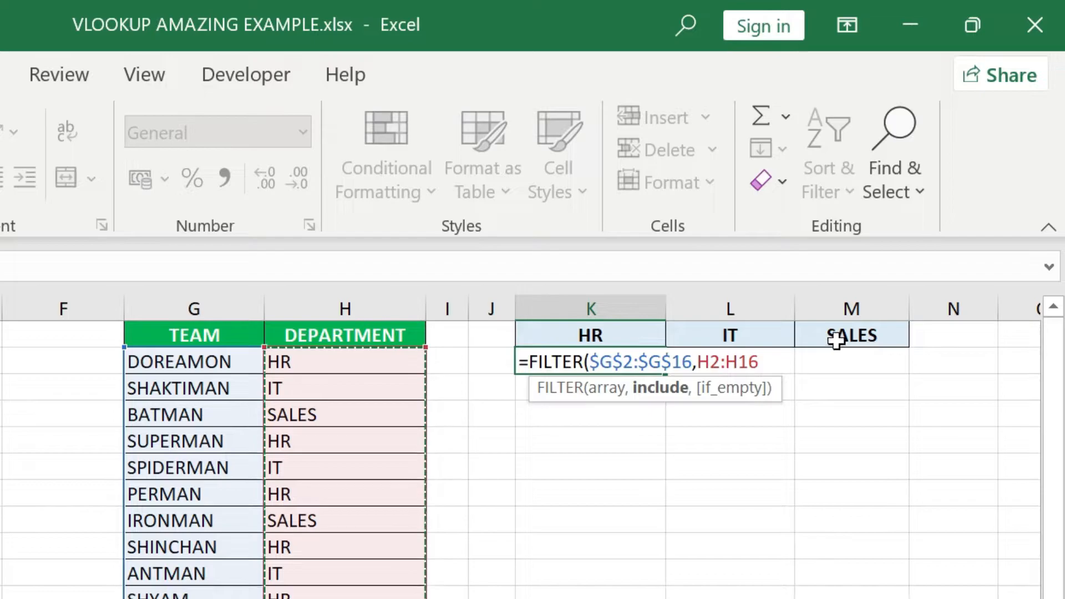
key(Return)
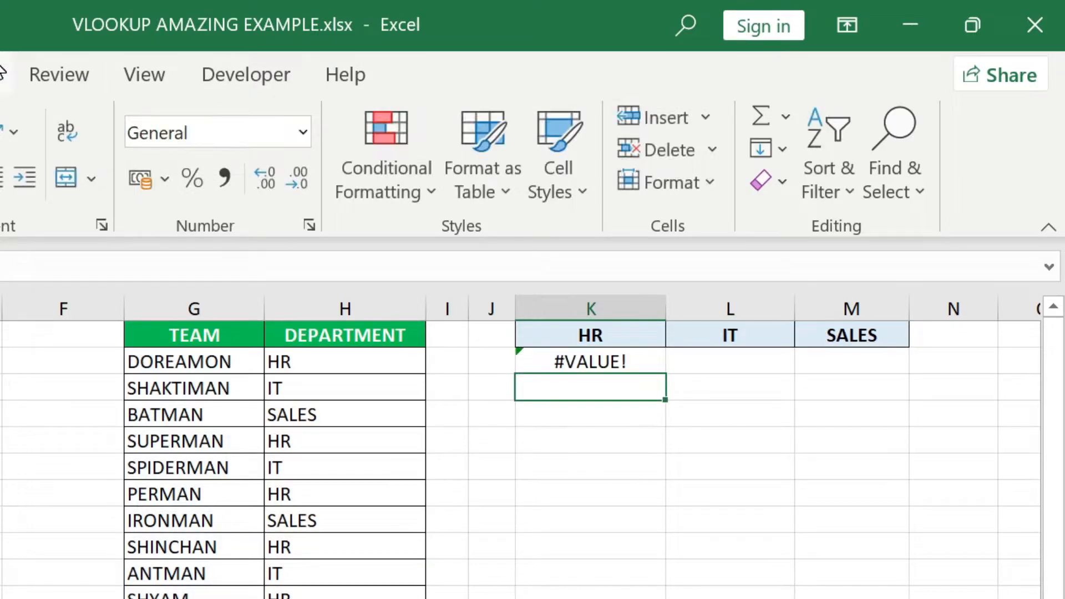
click(4, 73)
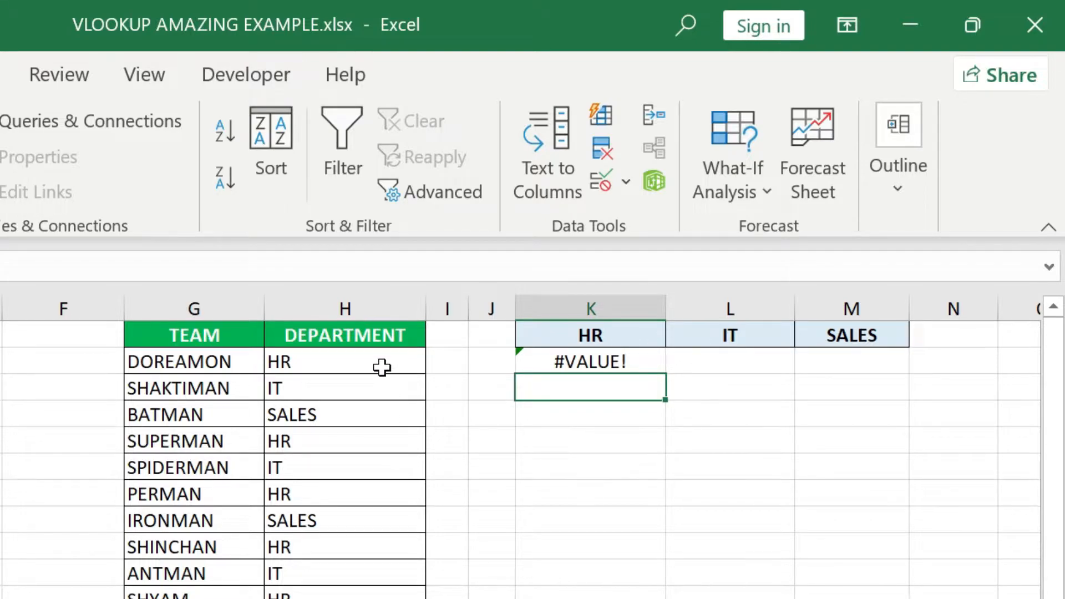
- Make the department range in K2's FILTER formula absolute as $H$2:$H$16 and add an equals sign after it
key(Up)
key(F2)
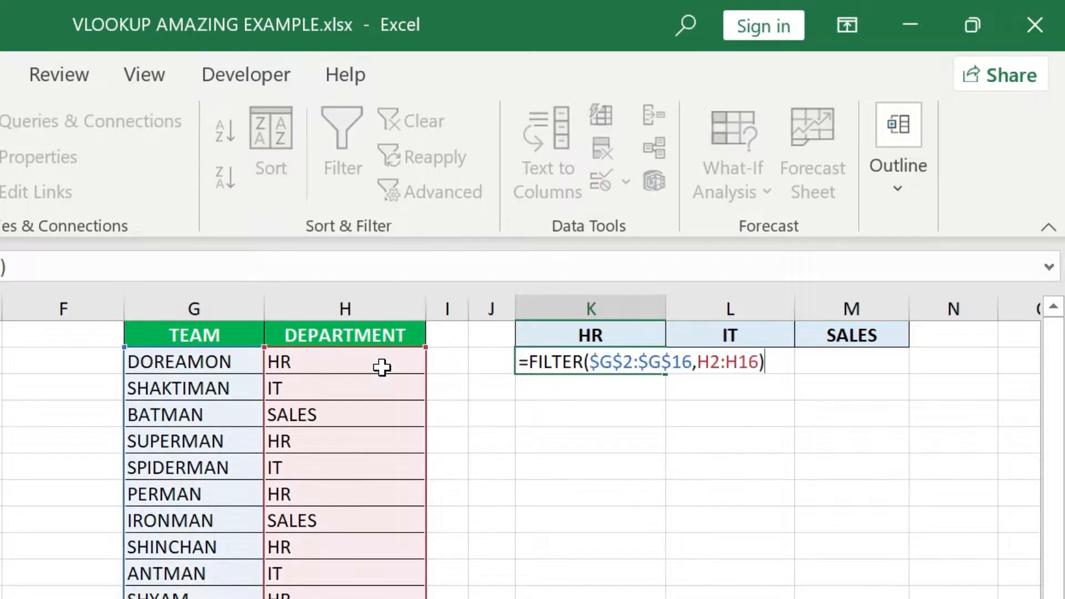
key(BackSpace)
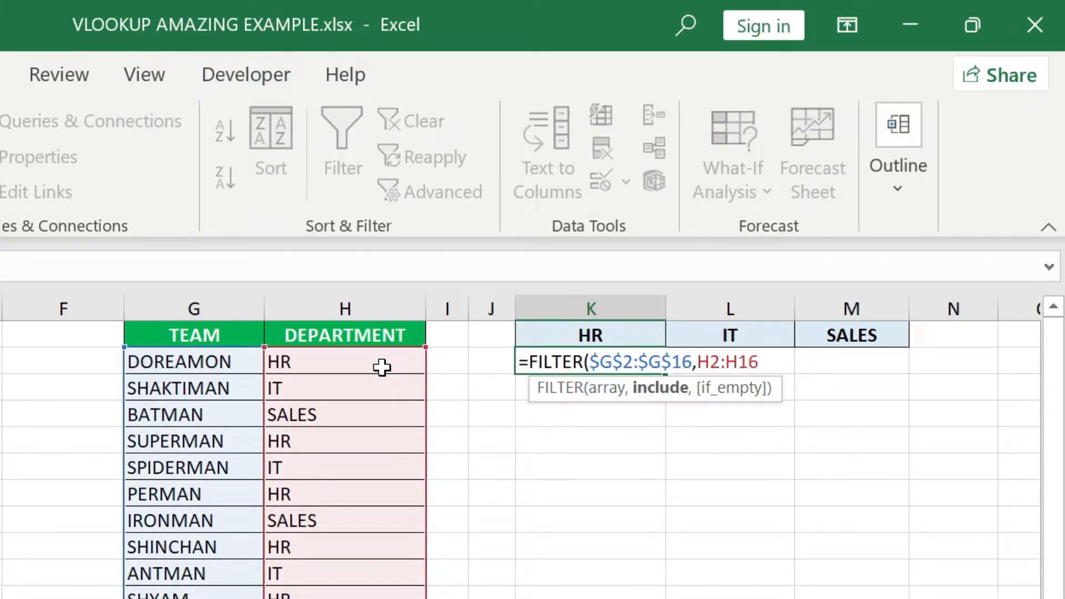
key(shift+Left)
key(shift+Left)
key(shift+Left)
key(shift+Left)
key(shift+Left)
key(shift+Left)
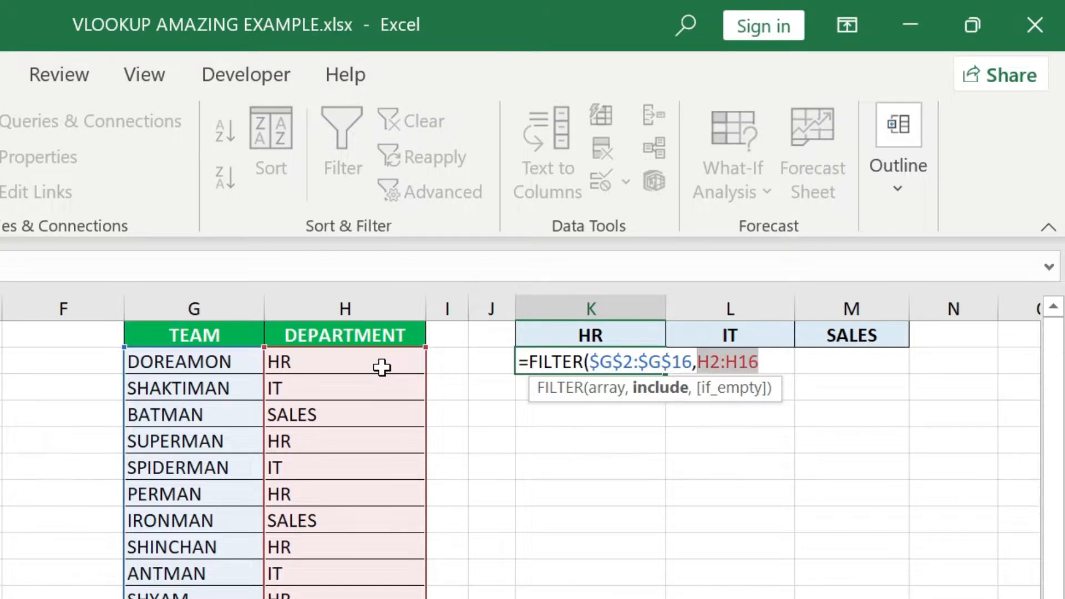
key(F4)
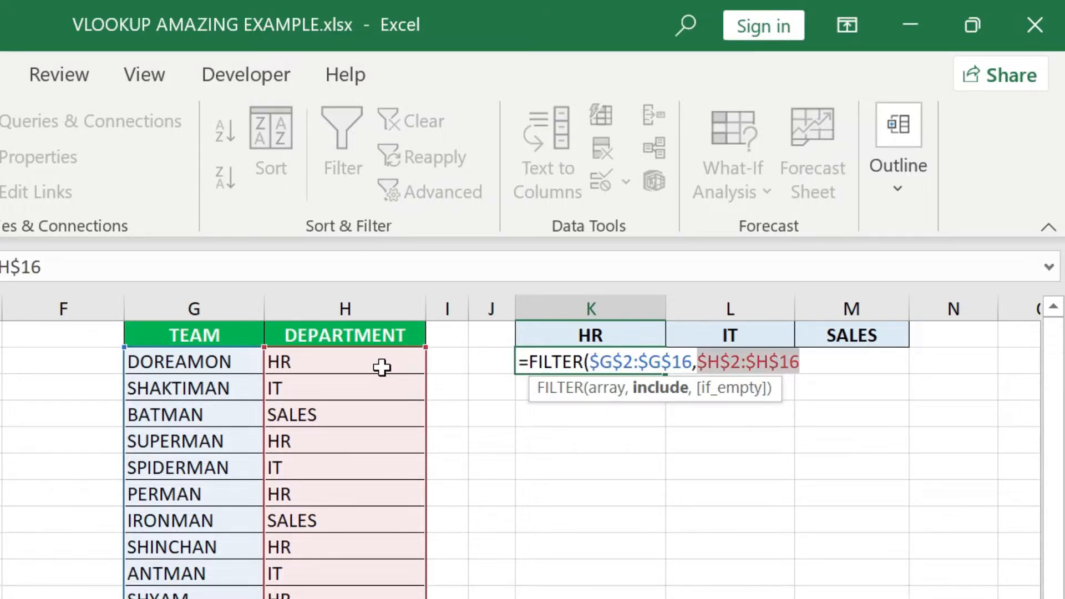
key(Right)
text(=)
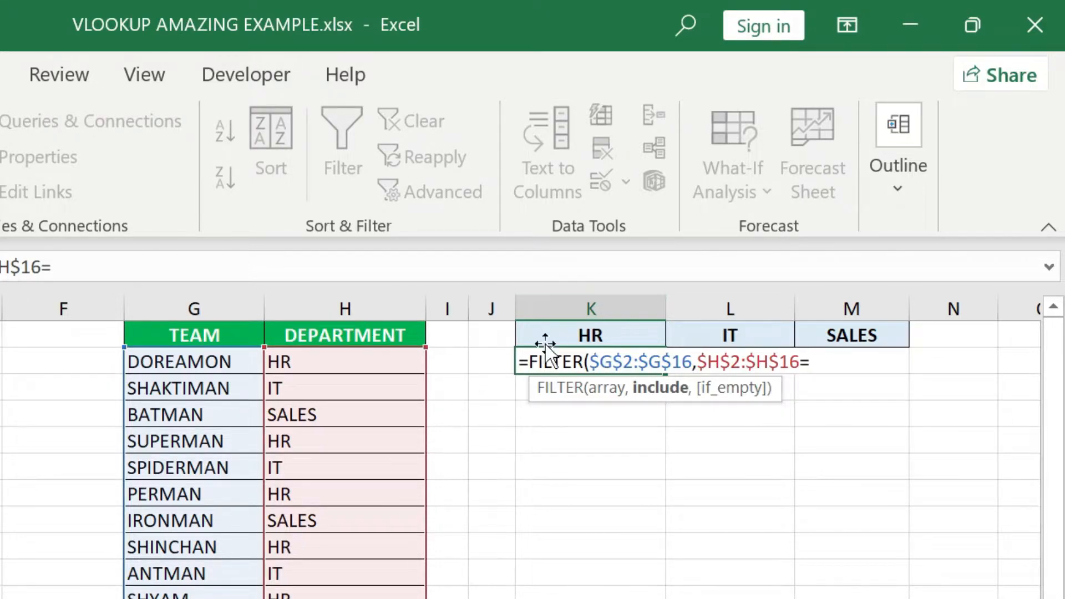
text("HR")
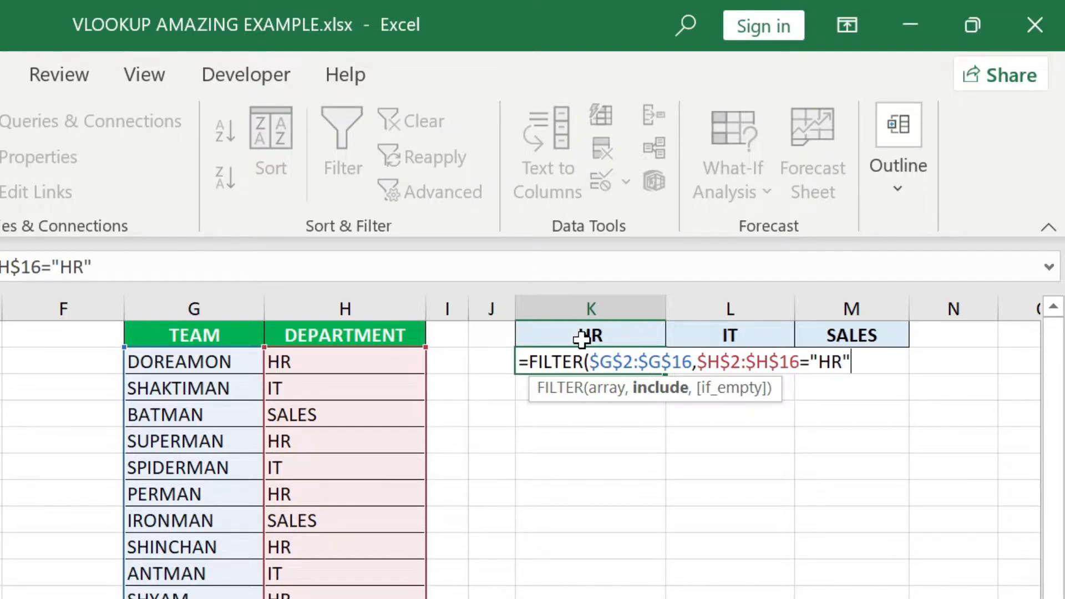
key(BackSpace)
key(BackSpace)
key(BackSpace)
key(BackSpace)
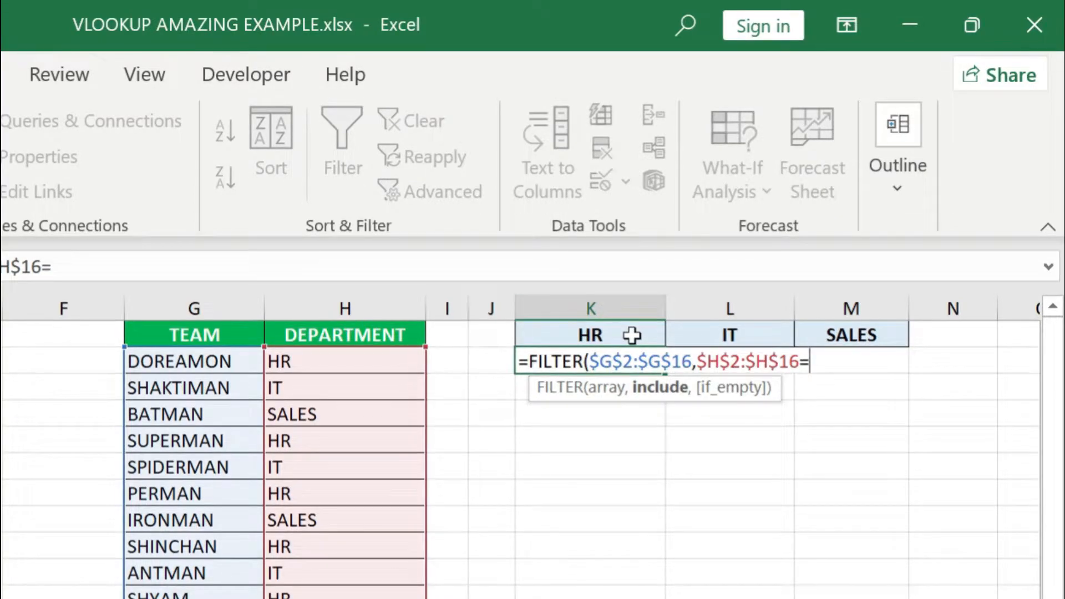
- Complete K2's FILTER condition with an absolute reference to the HR header cell, $K$1
click(632, 335)
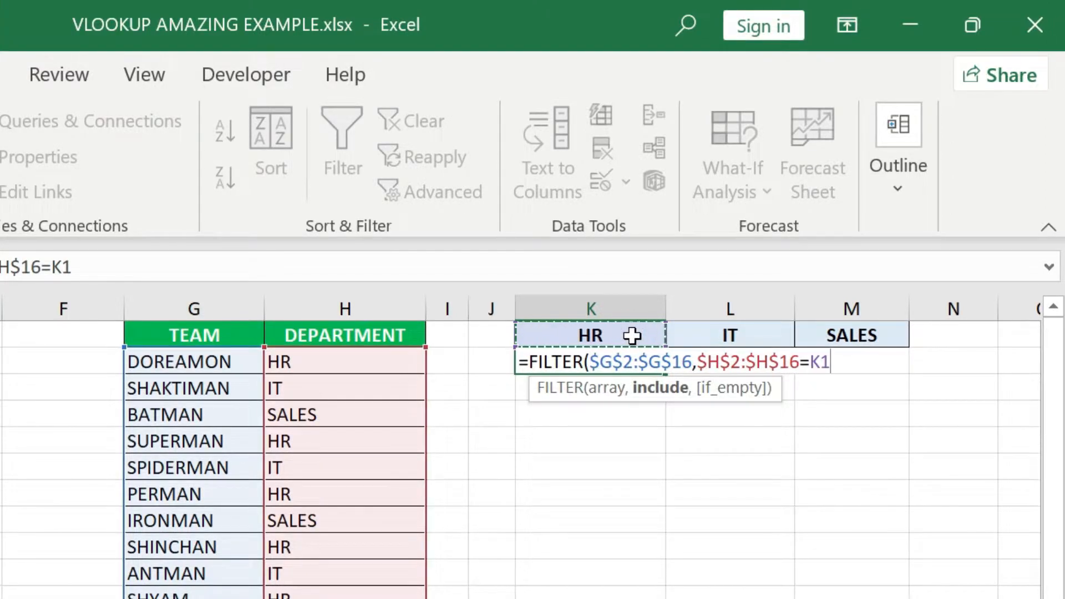
key(F4)
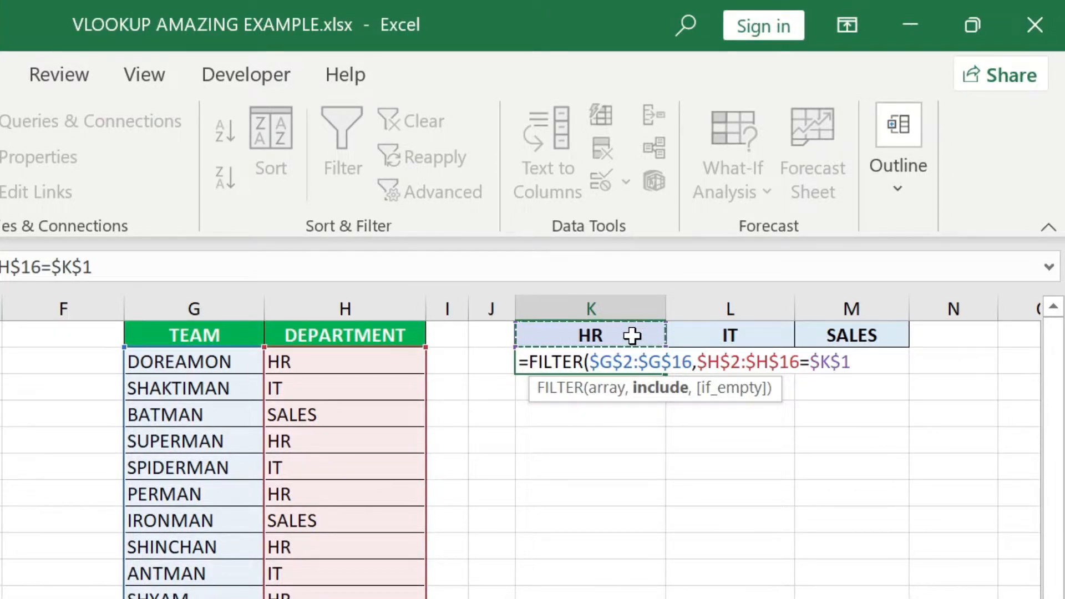
text())
key(Return)
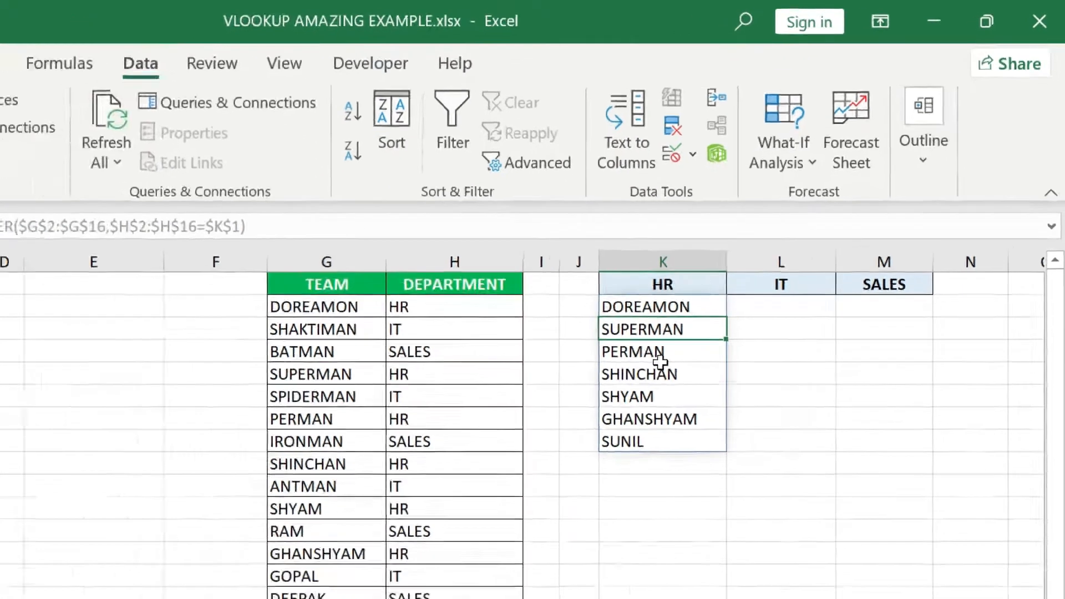
- Copy the FILTER formula from K2 into L2:M2 under the IT and SALES headers
click(626, 359)
key(ctrl+c)
key(Right)
key(shift+Right)
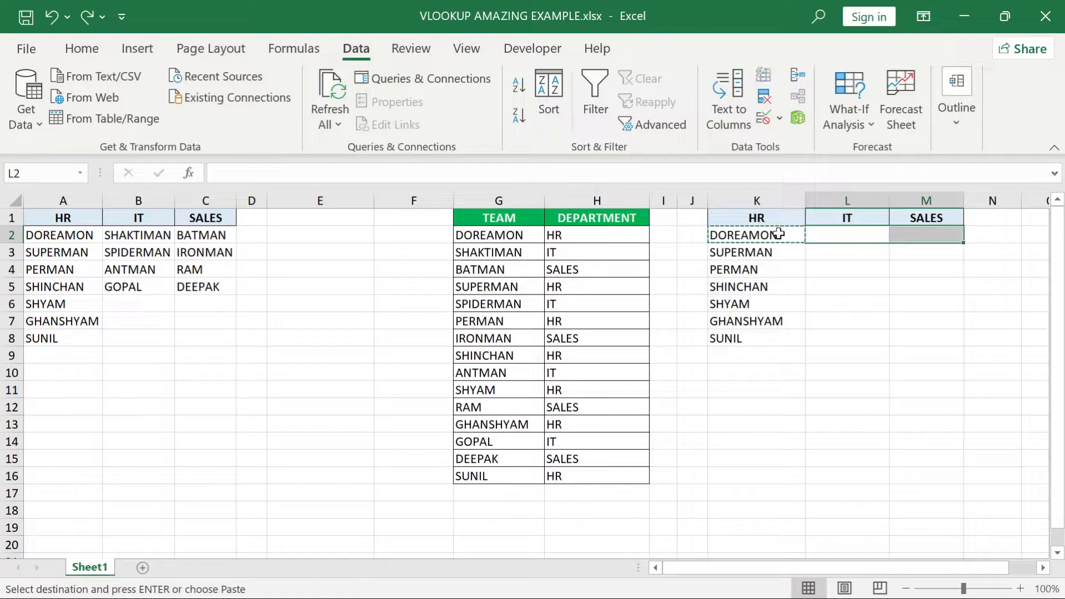
key(ctrl+v)
key(Escape)
- Change the FILTER criterion in L2 to the absolute IT header reference $L$1
click(811, 237)
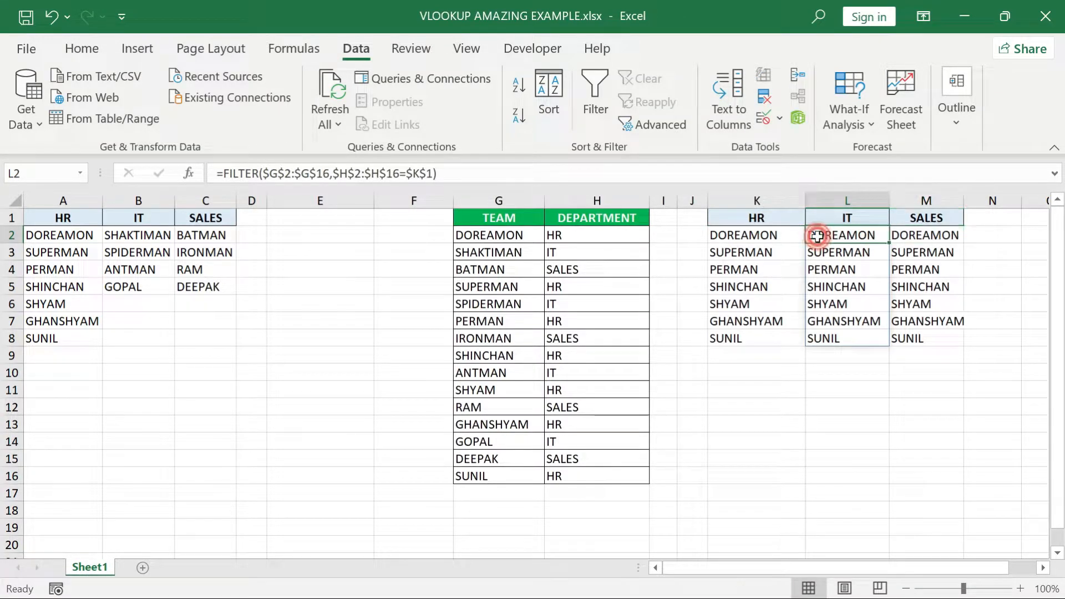
key(F2)
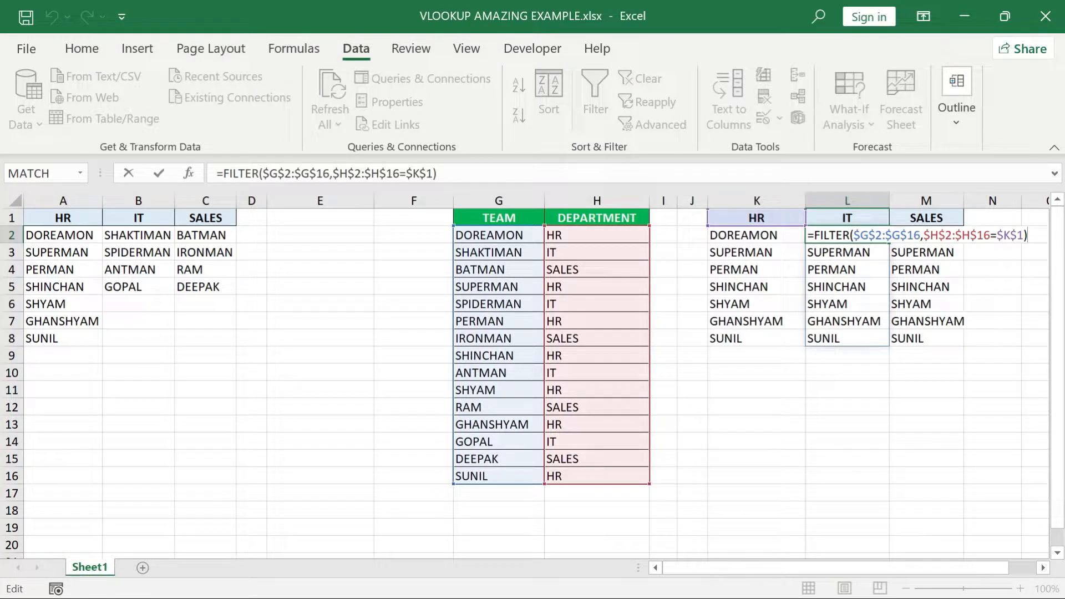
key(Left)
key(BackSpace)
key(BackSpace)
key(BackSpace)
key(BackSpace)
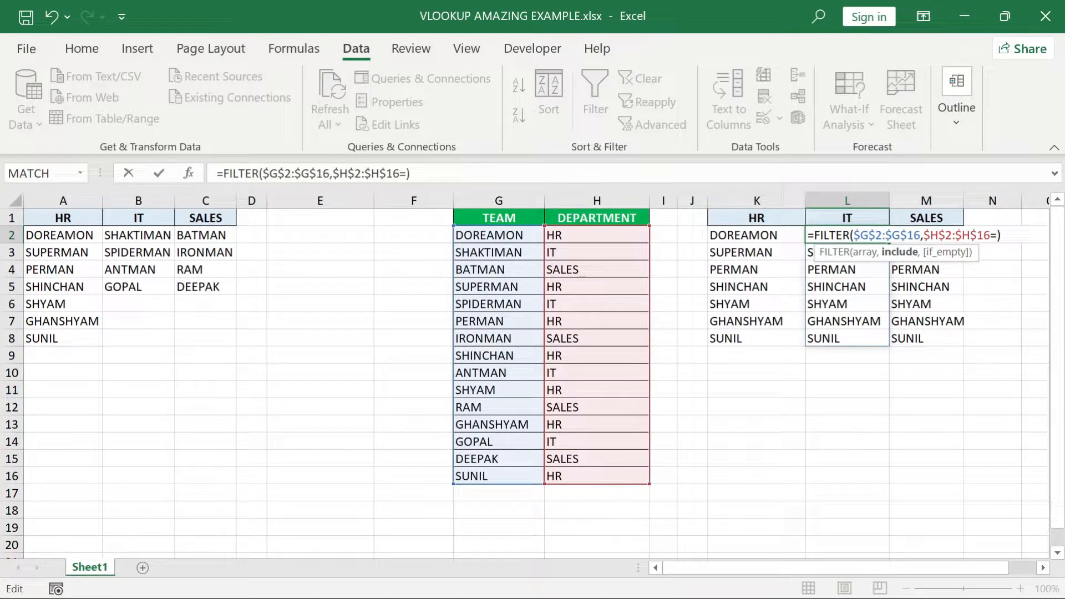
click(845, 214)
key(F4)
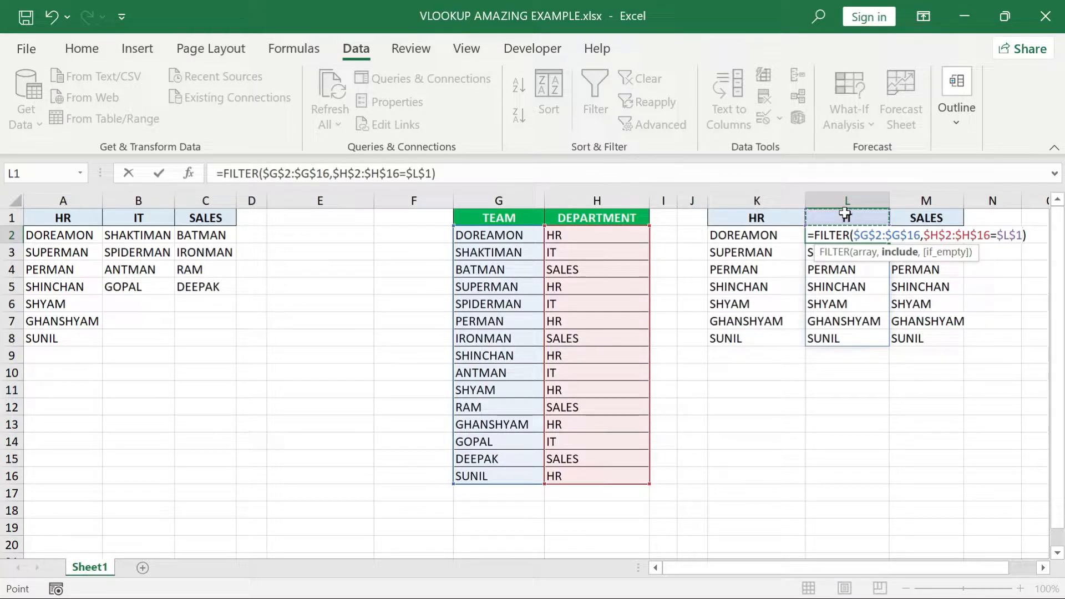
key(Return)
- Change the FILTER criterion in M2 to the absolute SALES header reference $M$1
key(Up)
key(Right)
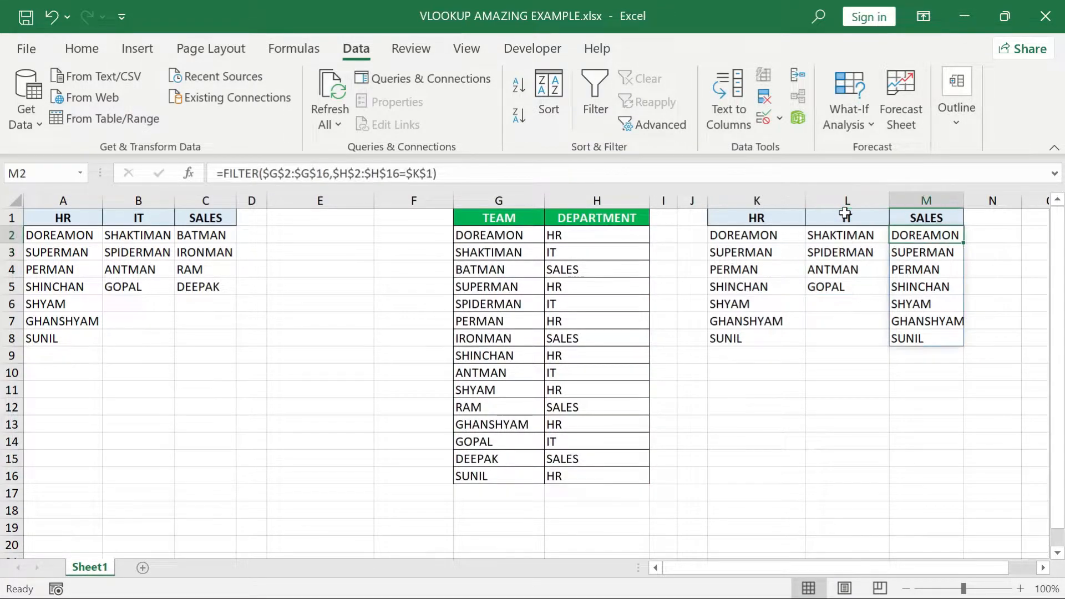
key(F2)
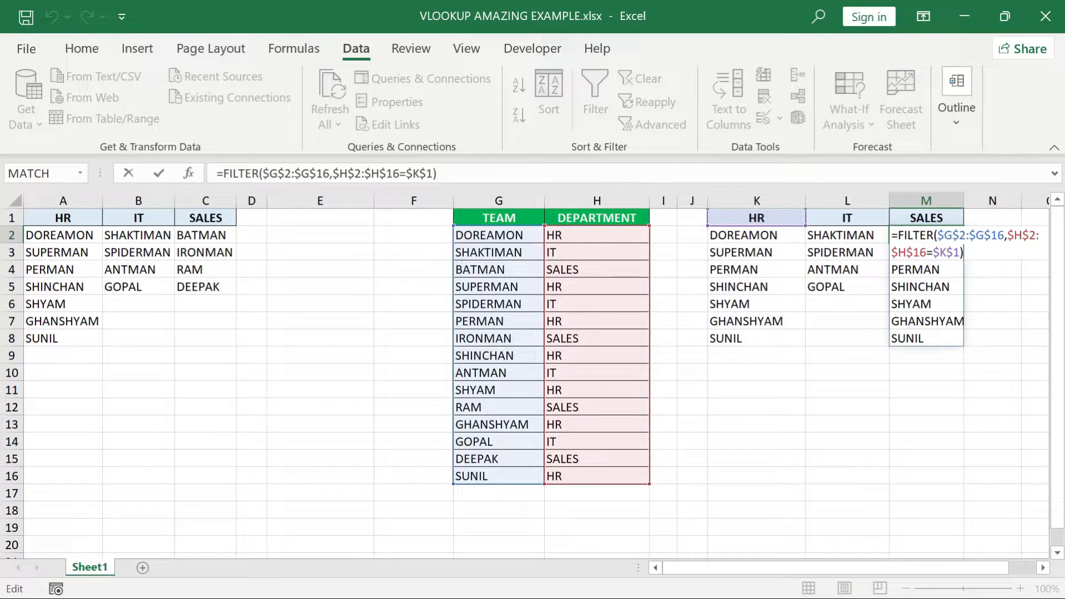
click(953, 252)
key(BackSpace)
key(BackSpace)
key(BackSpace)
key(BackSpace)
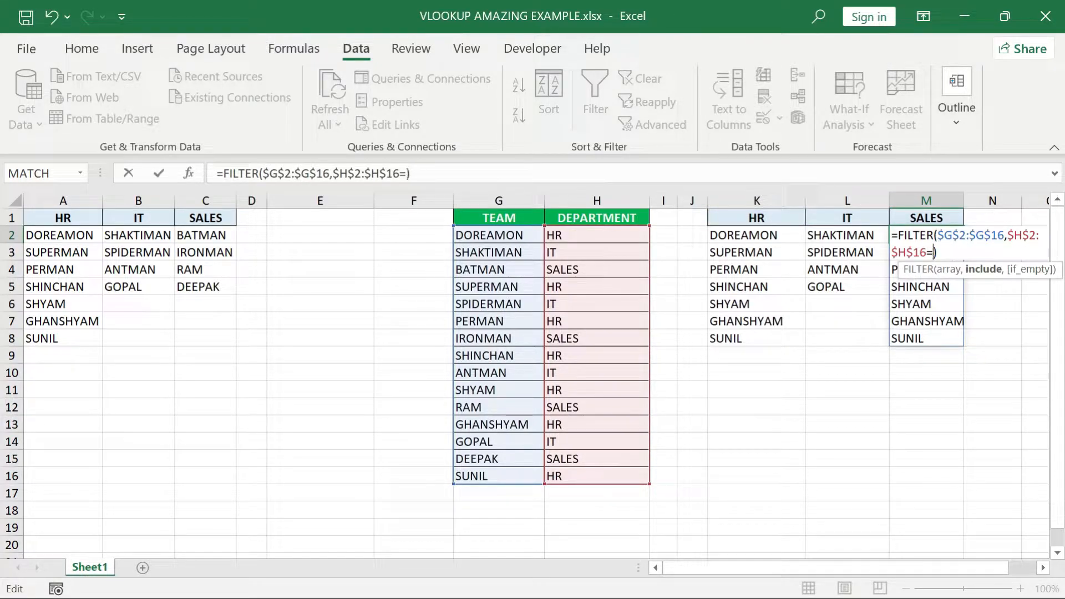
click(927, 216)
key(F4)
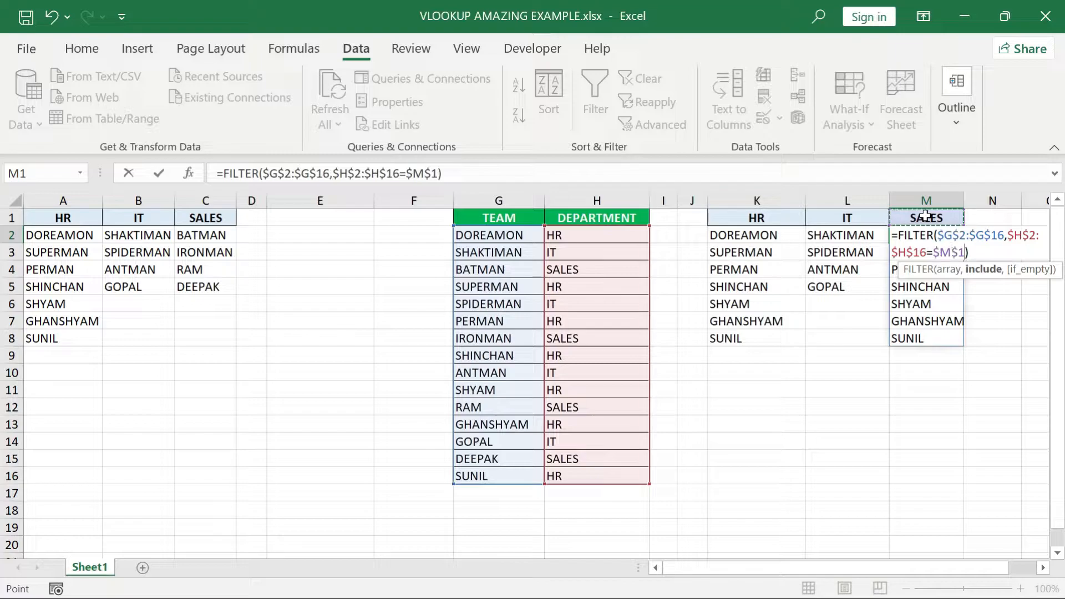
key(Return)
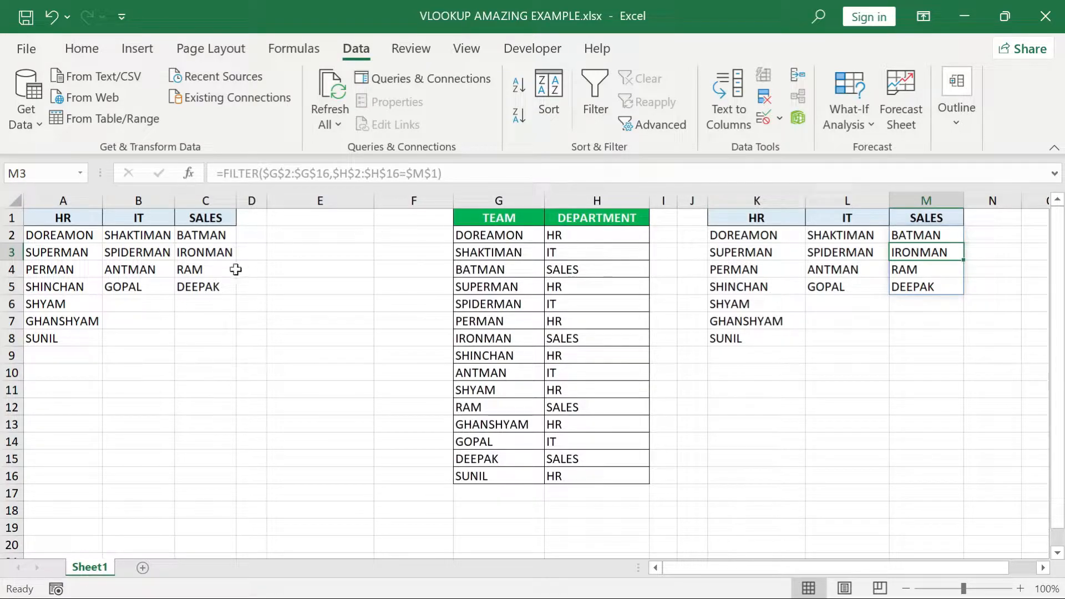
- Clear the contents of A2:C16 beneath the HR, IT and SALES headers
click(66, 232)
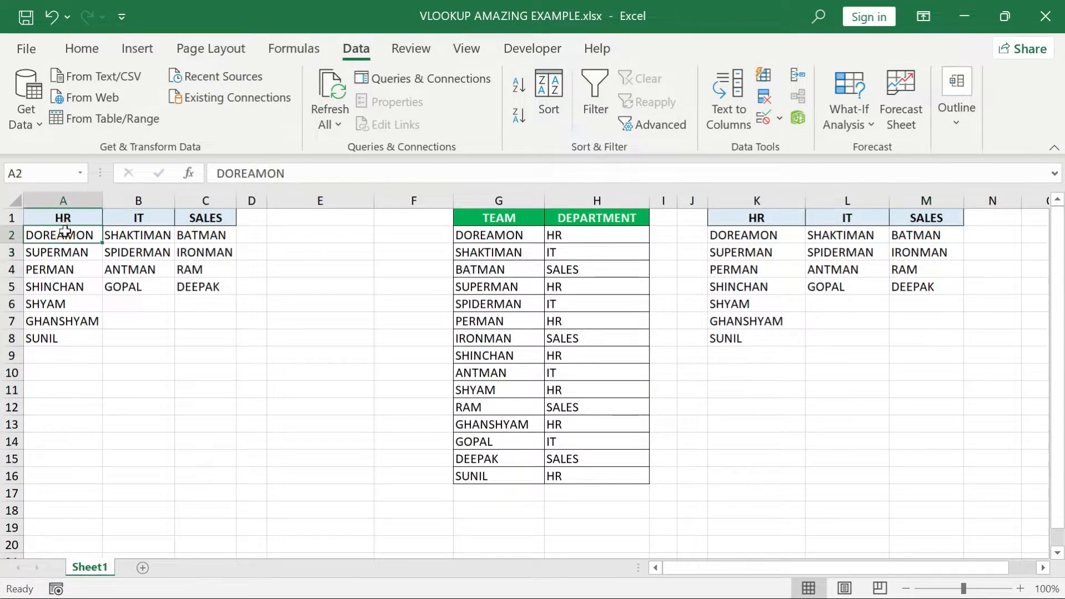
key(ctrl+shift+Right)
key(ctrl+shift+Down)
key(Delete)
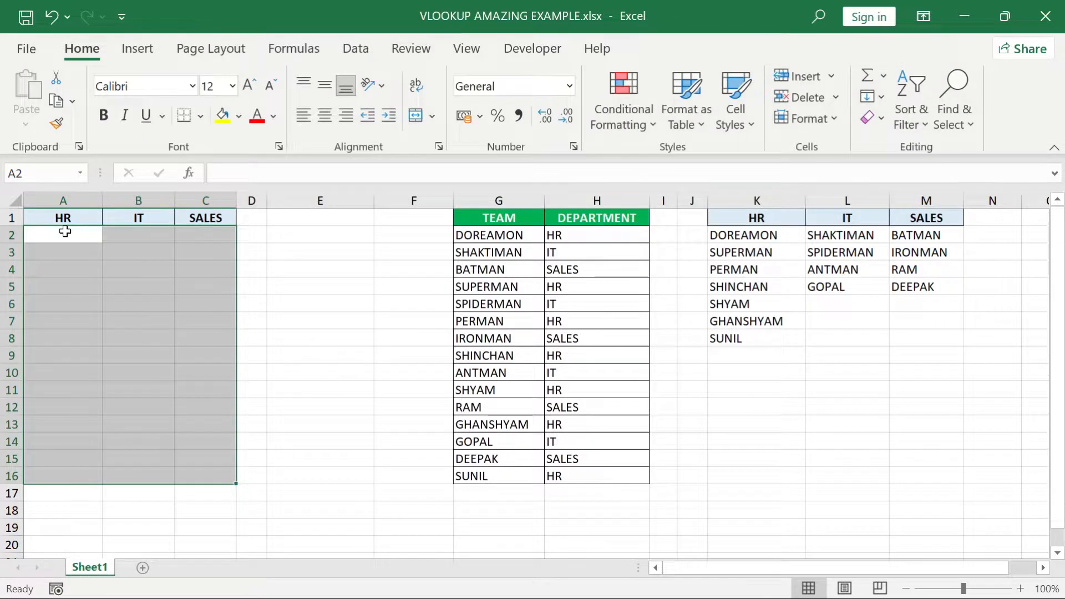
click(65, 231)
key(ctrl+z)
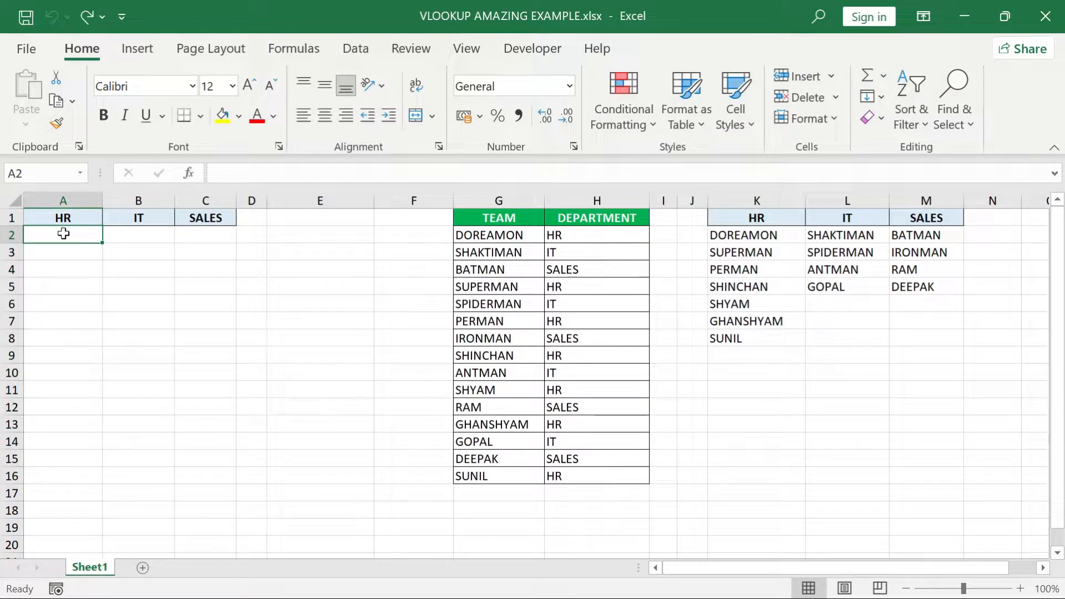
- Enter the header OCCURENCE in F1, beside the TEAM column
click(390, 219)
text(O)
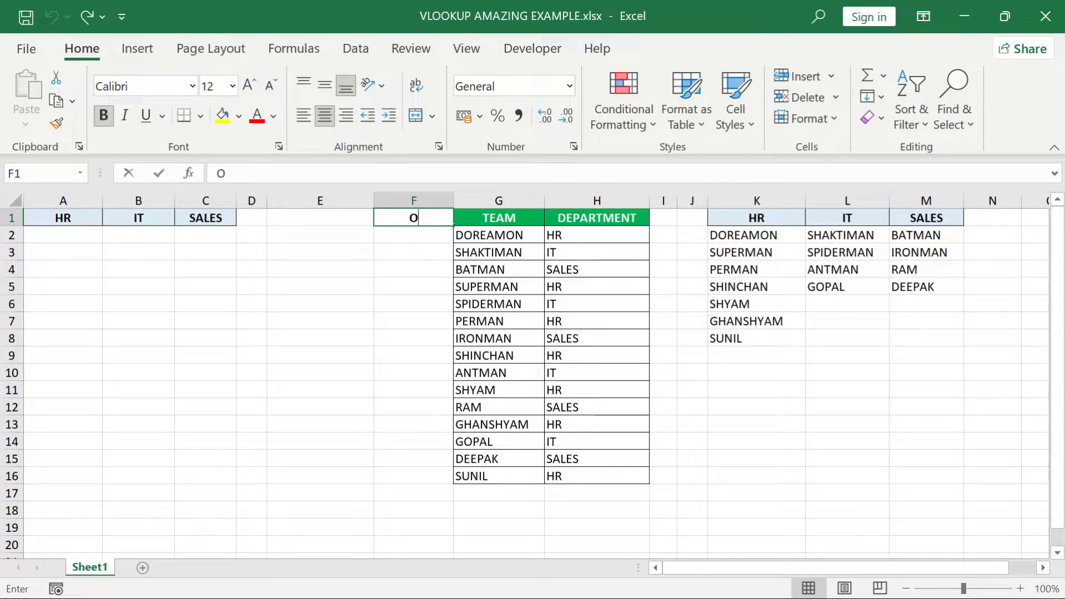
text(CCURENCE)
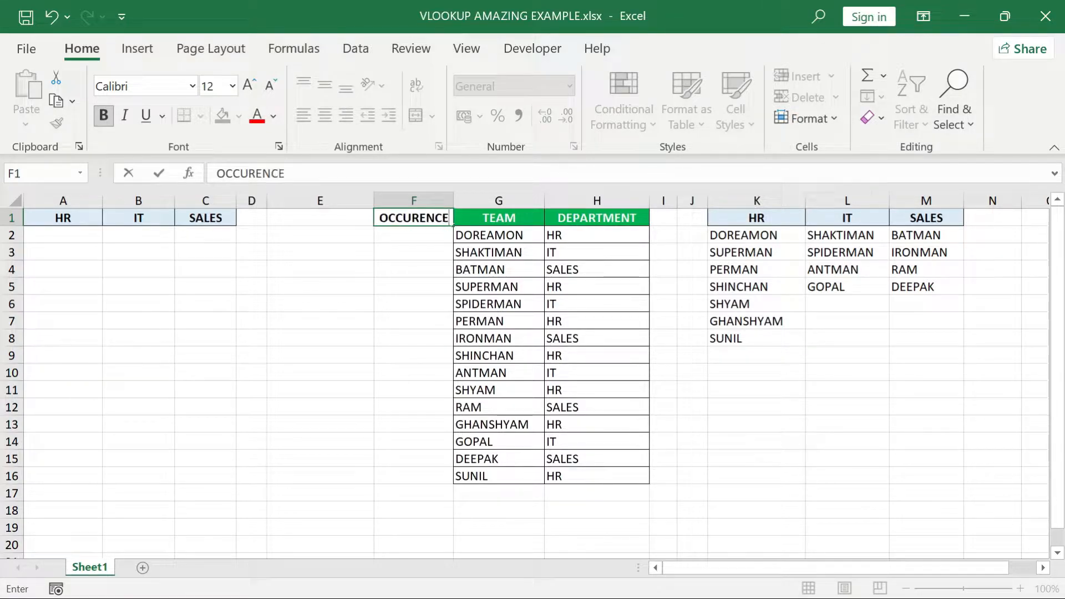
key(Return)
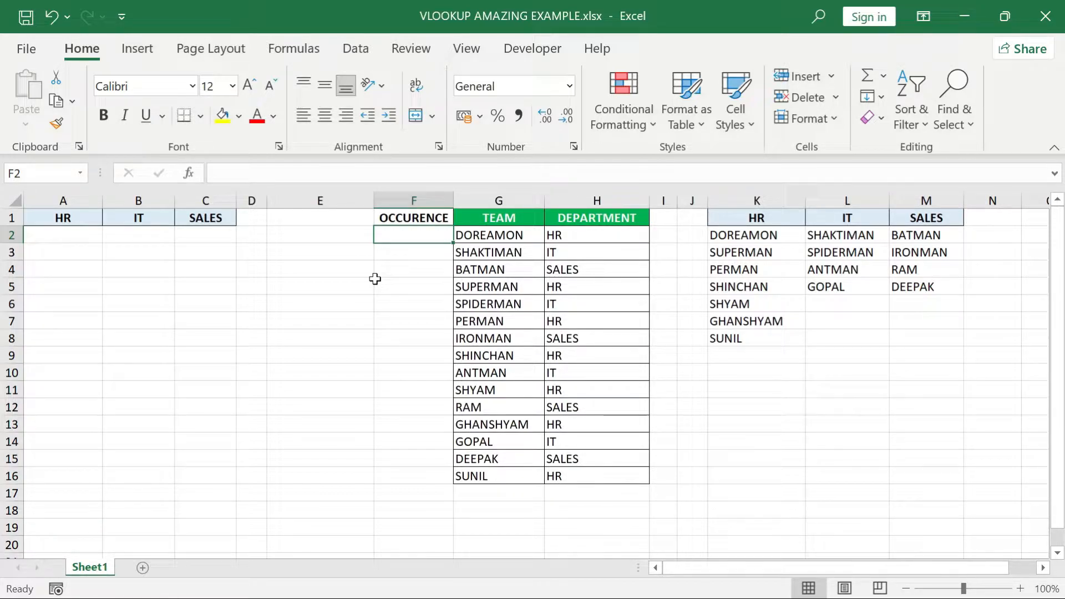
- Enter the formula =COUNTIF($H$2:H2,H2) in F2 to number each department's running occurrence
text(=COUNTIF)
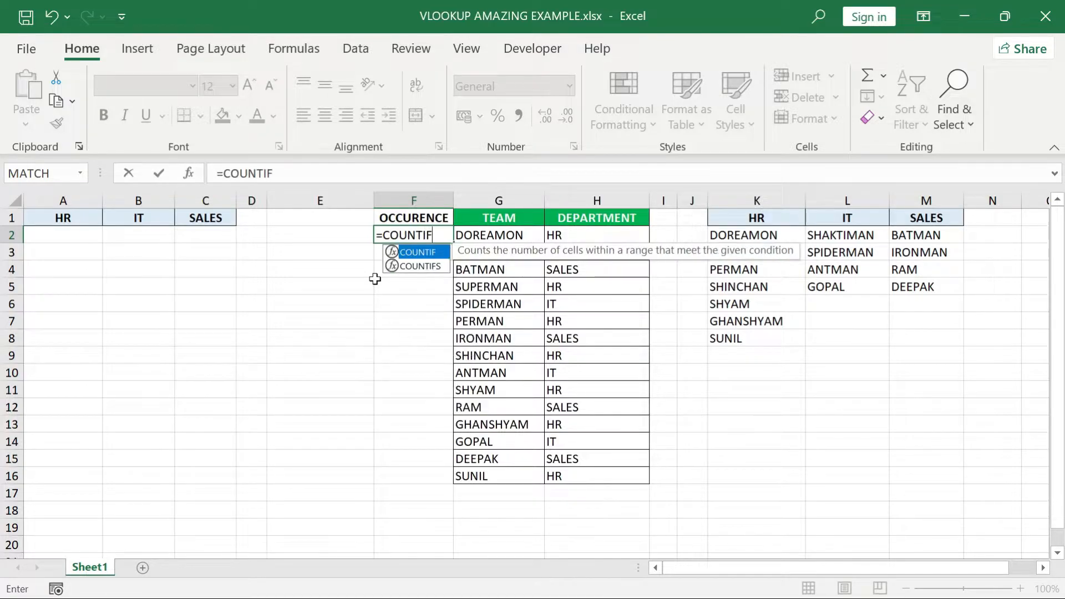
text(()
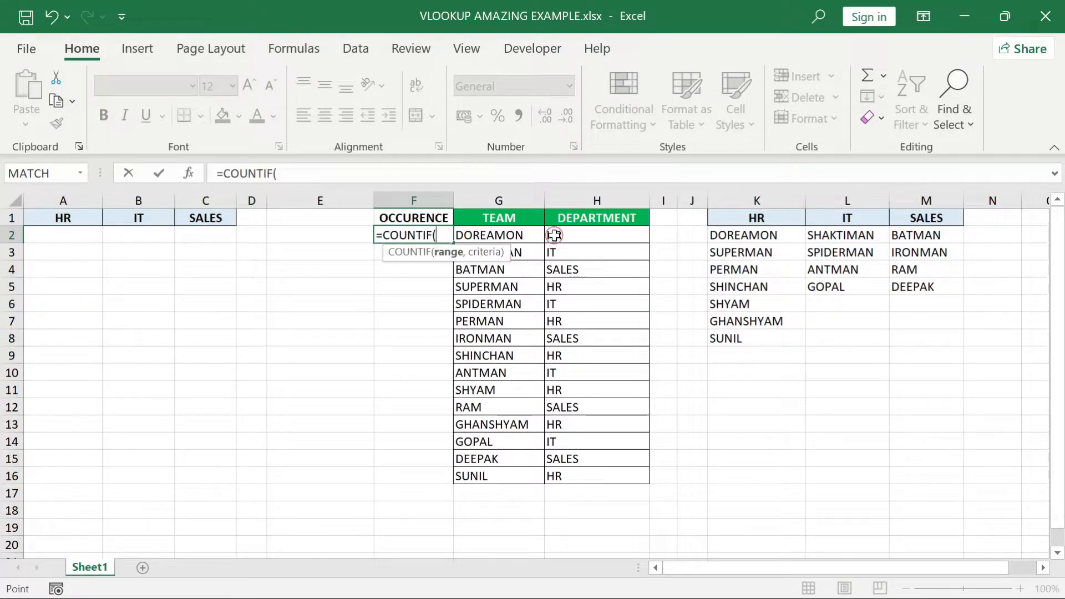
click(555, 235)
key(F8)
key(F2)
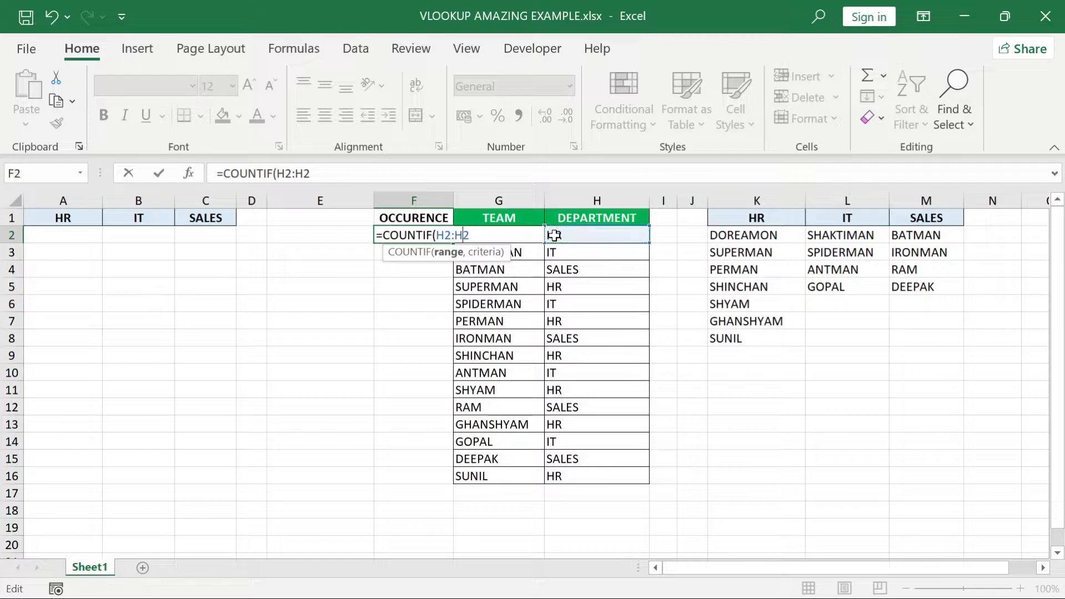
key(shift+Right)
key(shift+Right)
key(F4)
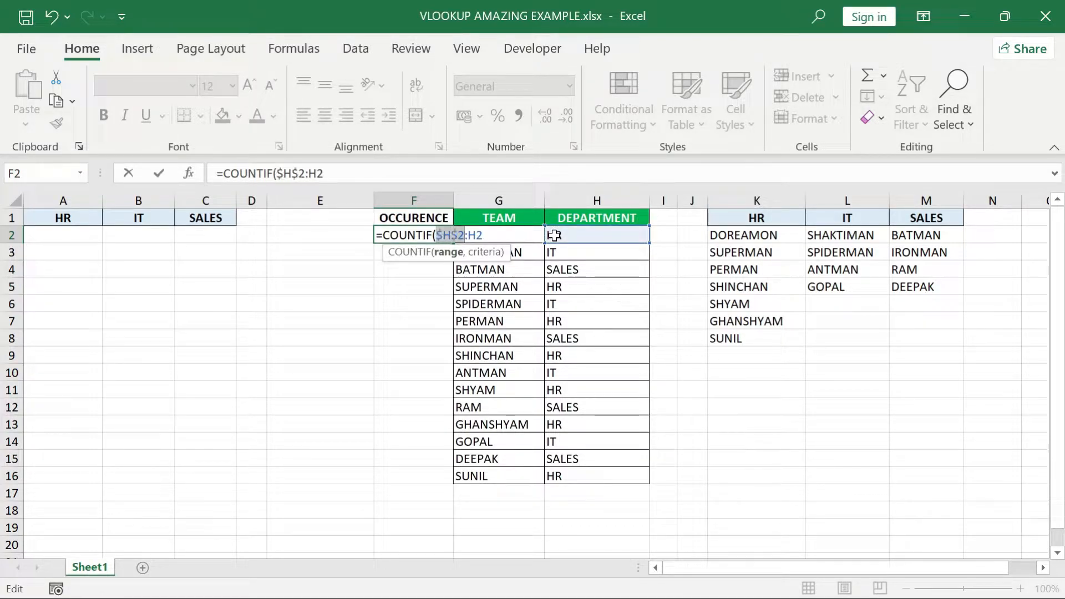
key(End)
text(,)
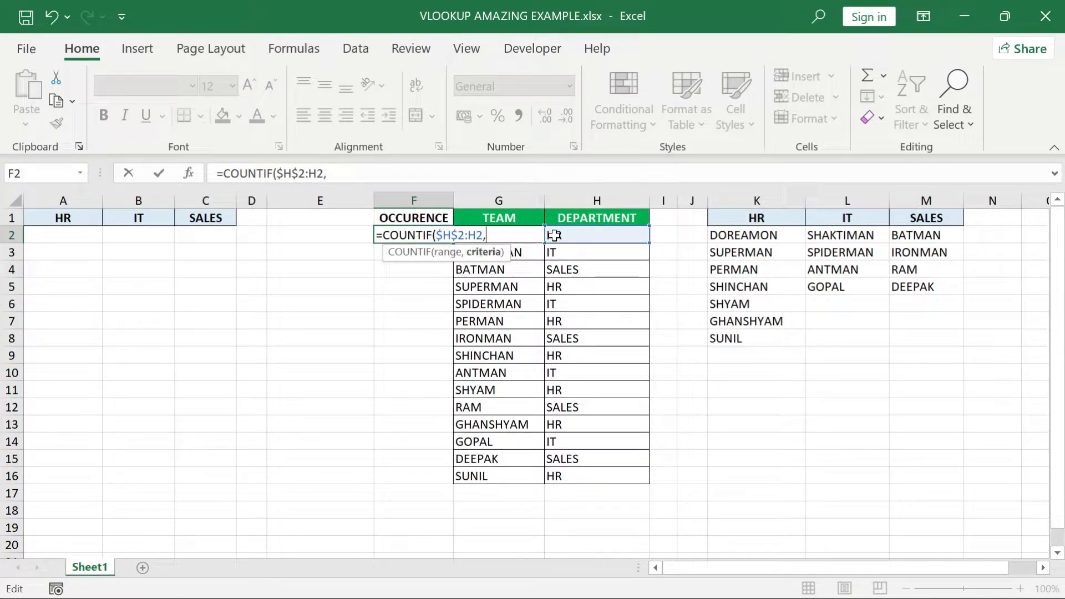
click(583, 235)
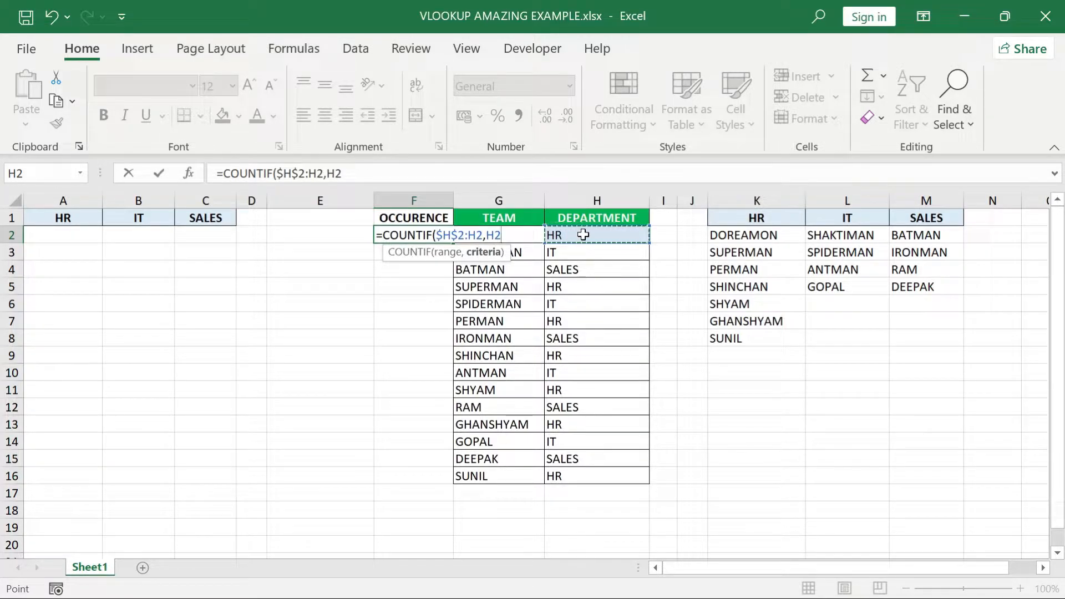
text())
key(Return)
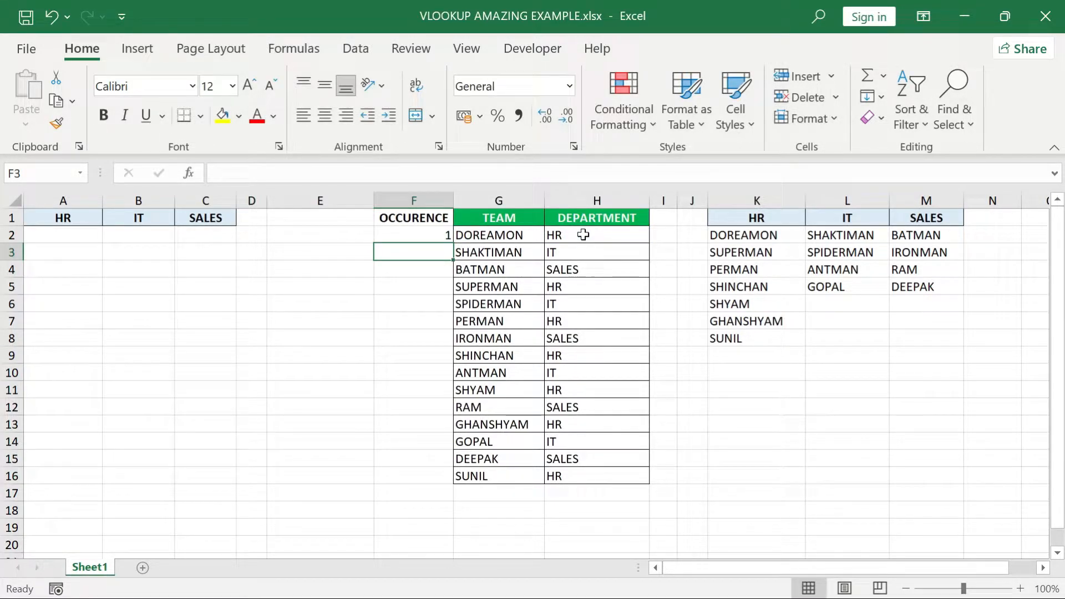
- Fill the COUNTIF formula down the OCCURENCE column from F2 to F16
key(Right)
key(ctrl+Down)
key(Left)
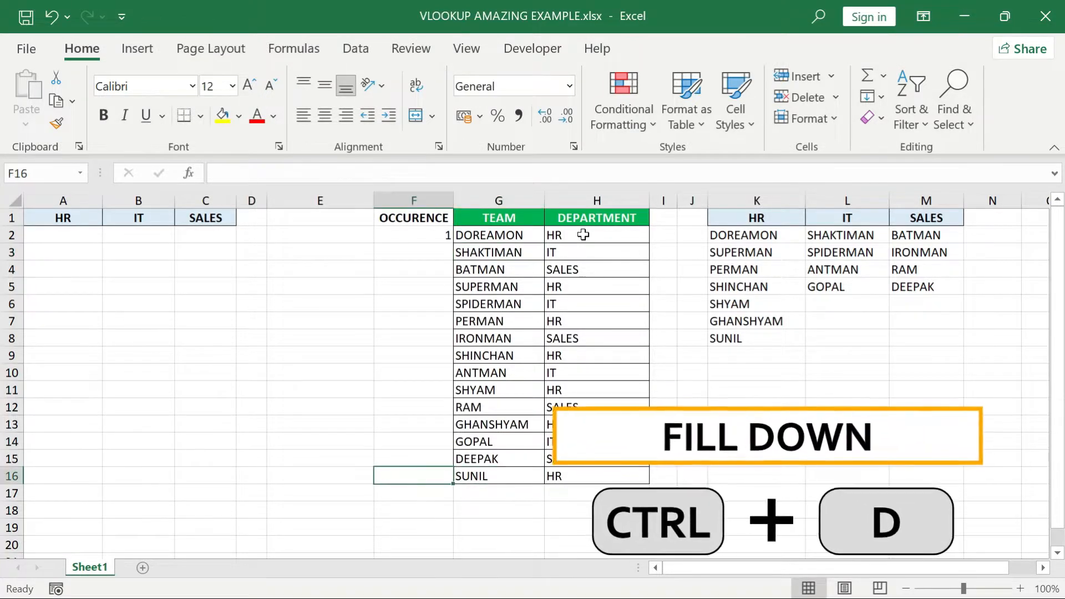
key(ctrl+shift+Up)
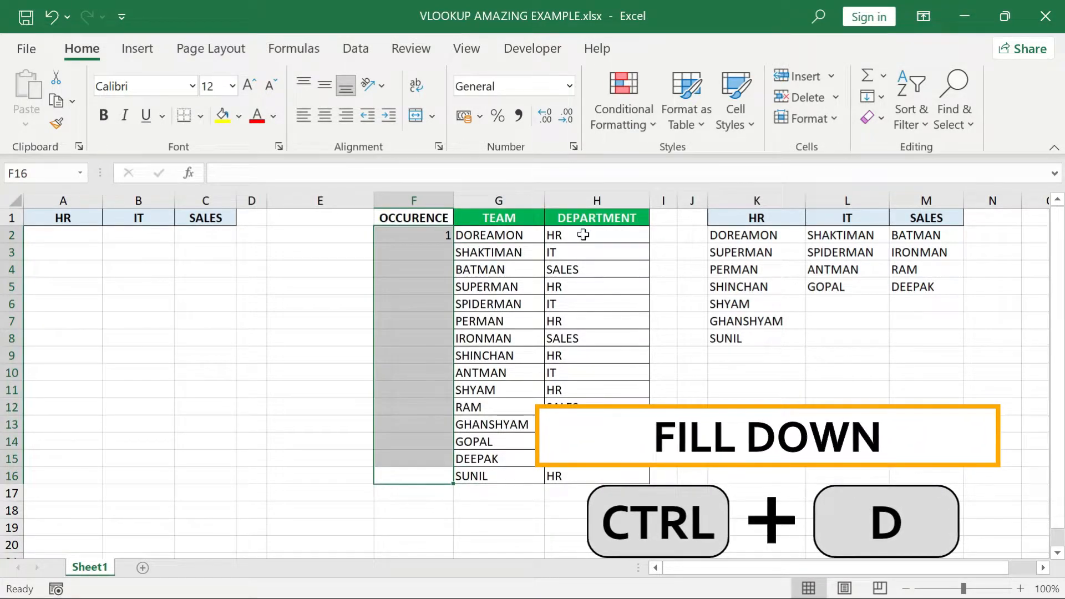
key(ctrl+d)
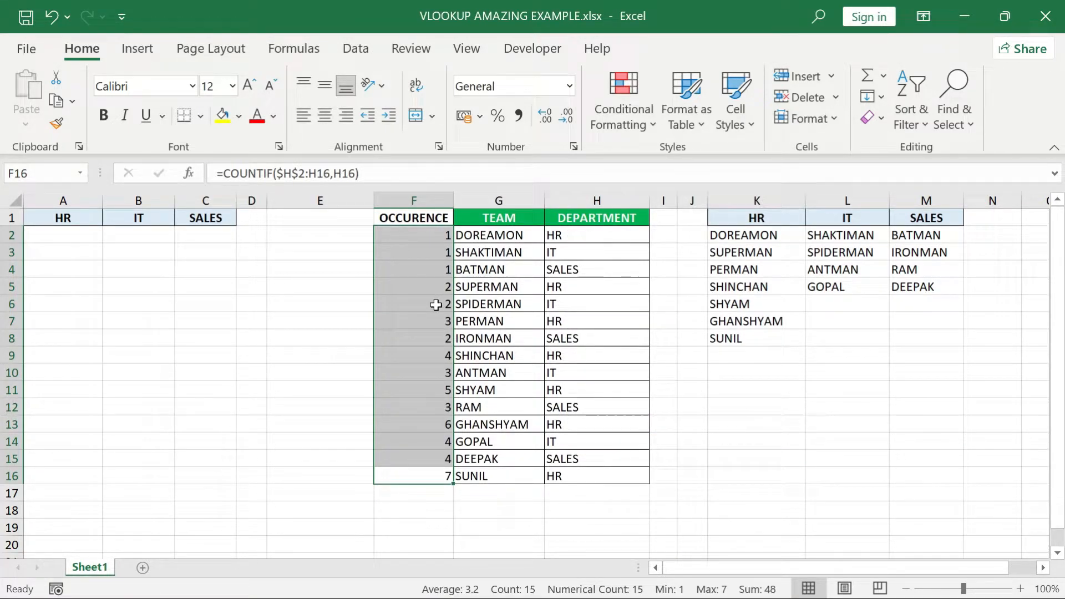
- Enter the header HELPER in E1, beside the OCCURENCE column
click(571, 235)
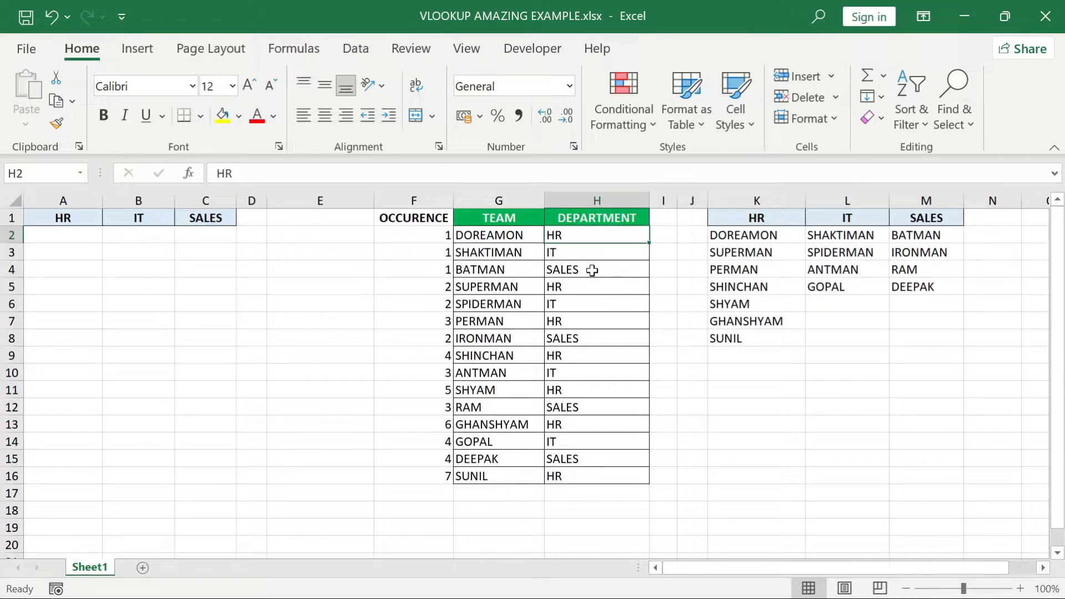
click(342, 221)
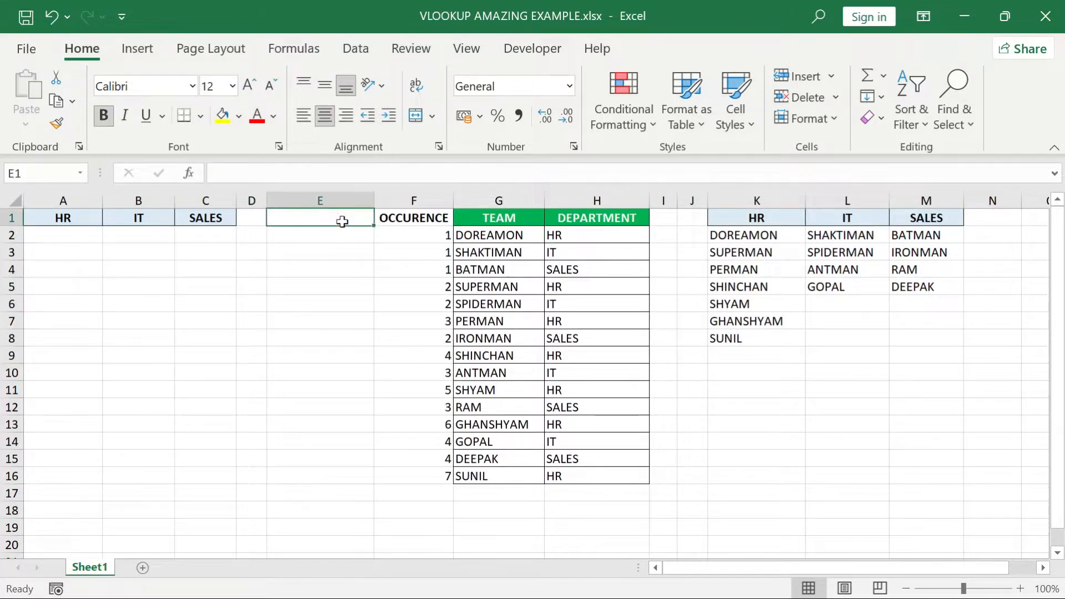
text(HELPER)
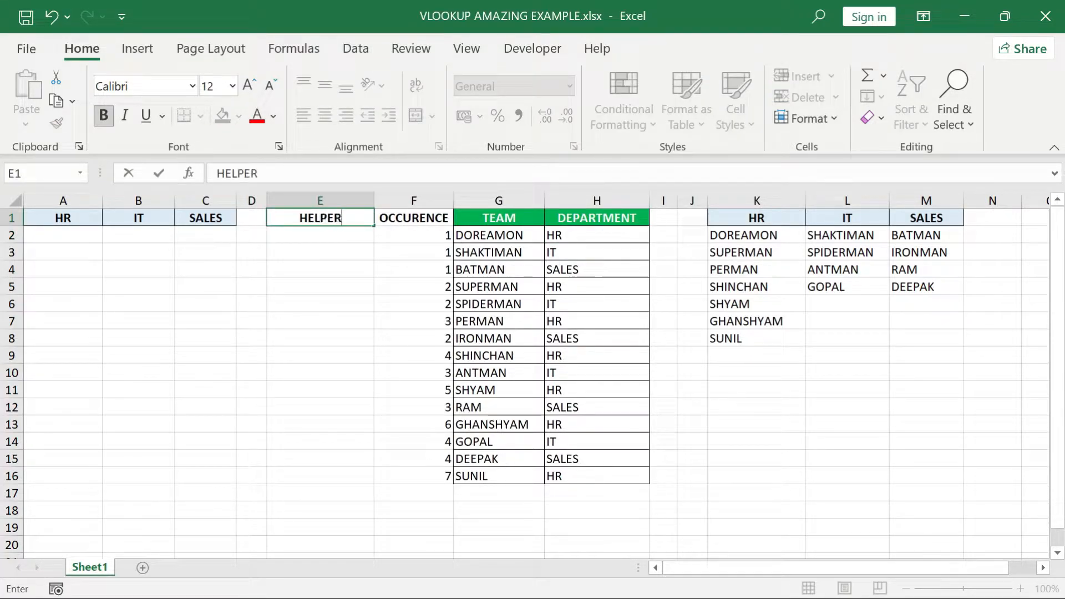
key(Return)
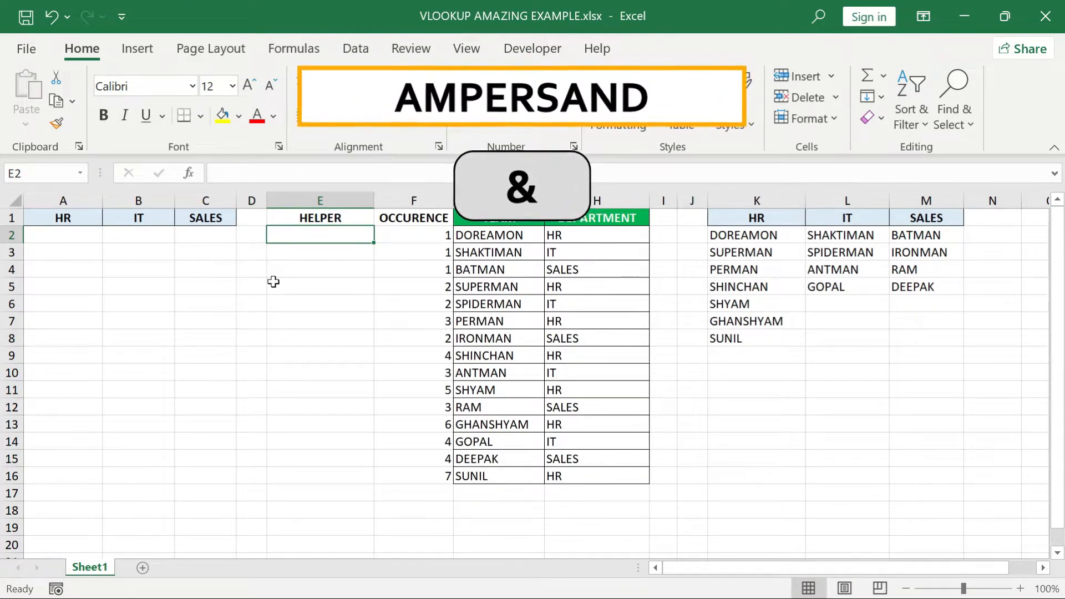
- Enter the formula =F2&H2 in E2 to join the occurrence number with the department
text(=)
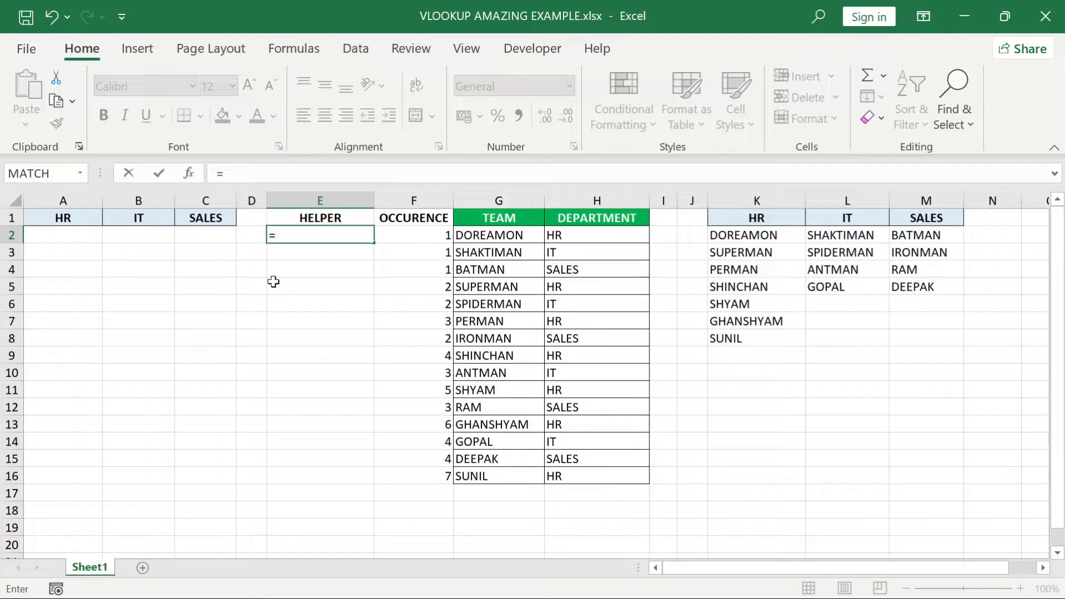
click(418, 235)
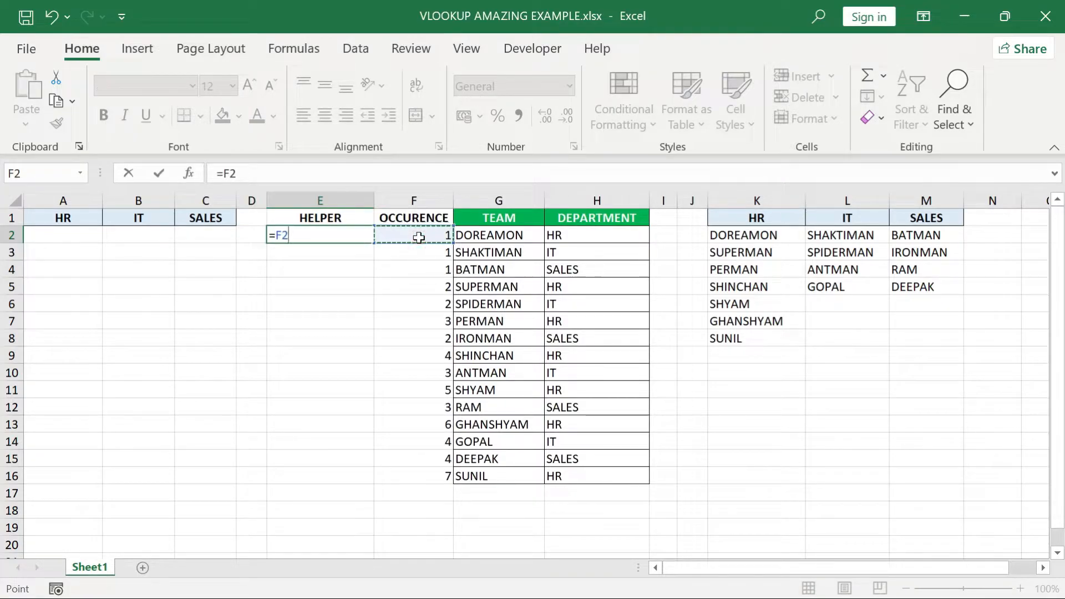
text(&)
click(565, 237)
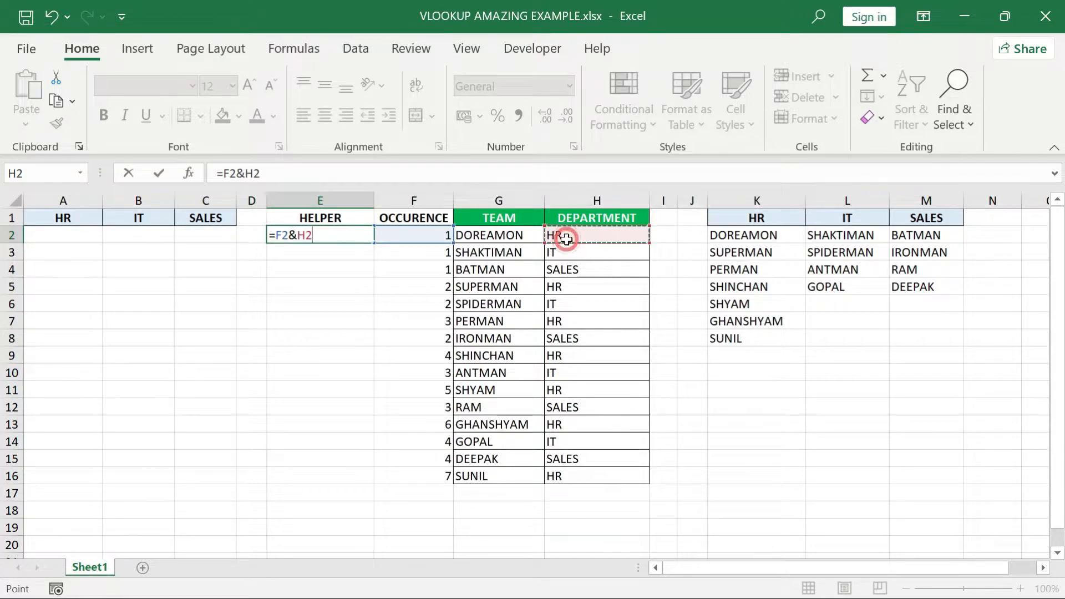
key(Return)
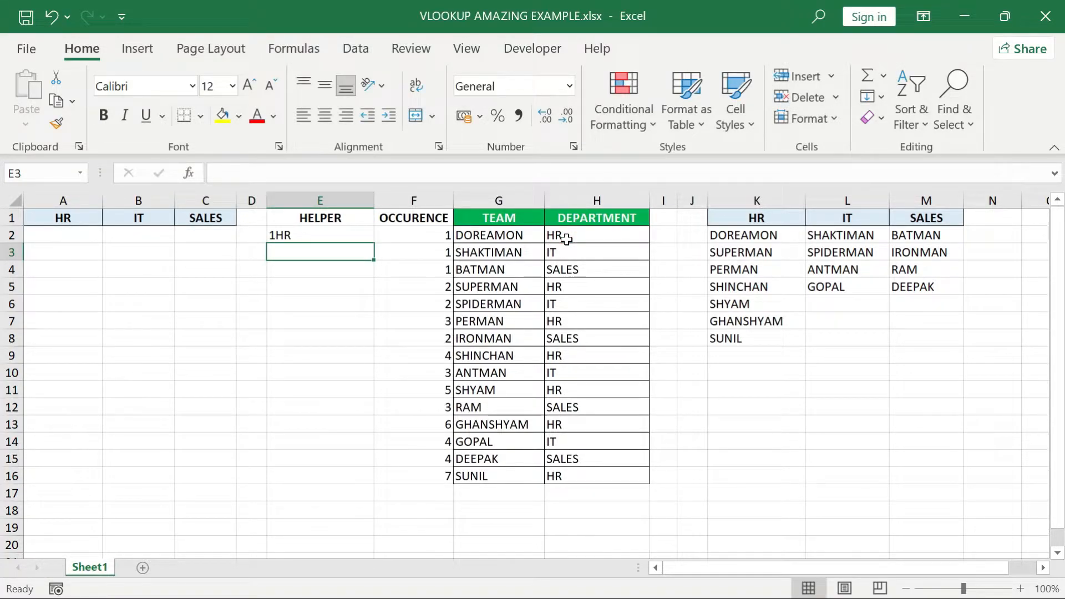
- Fill the joining formula down the HELPER column from E2 to E16
key(Right)
key(ctrl+Down)
key(Left)
shift+click(358, 228)
key(ctrl+d)
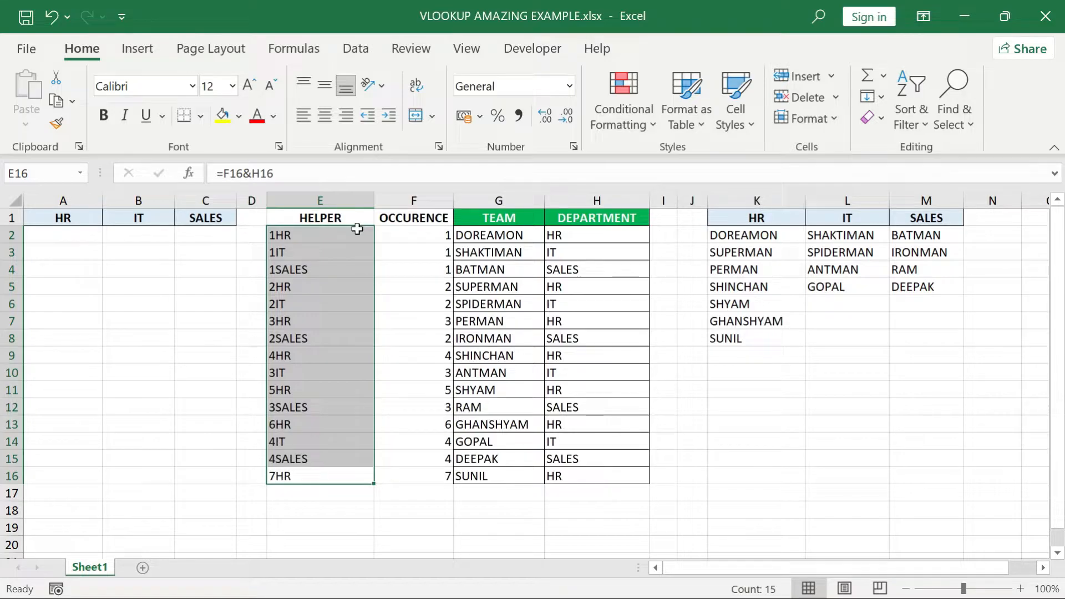
key(Right)
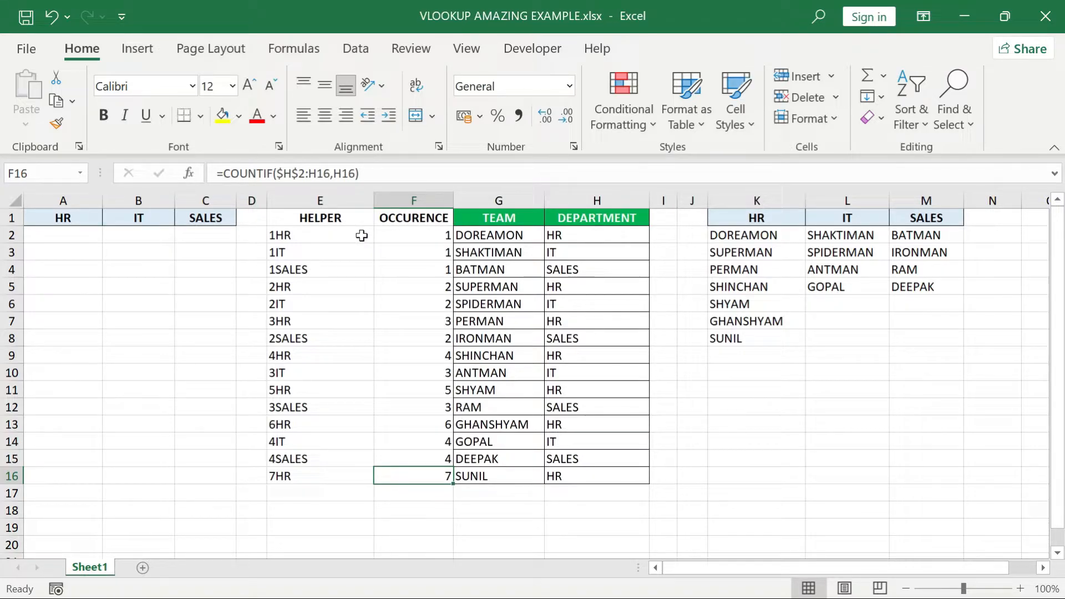
- Start a VLOOKUP formula in A2 under the HR header with ROW() as the lookup value
click(84, 234)
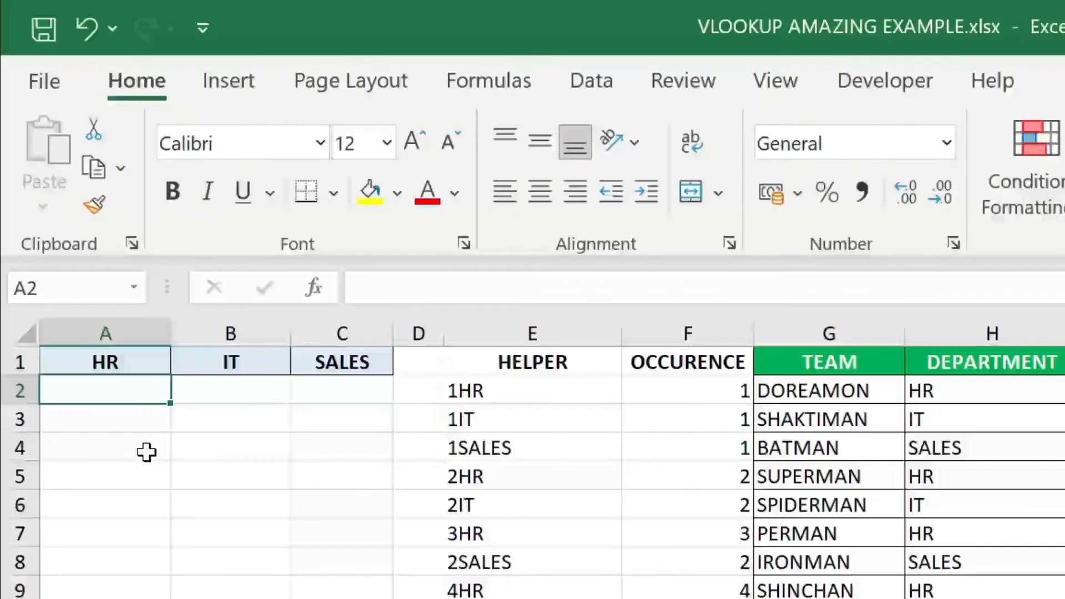
text(=VLOOK)
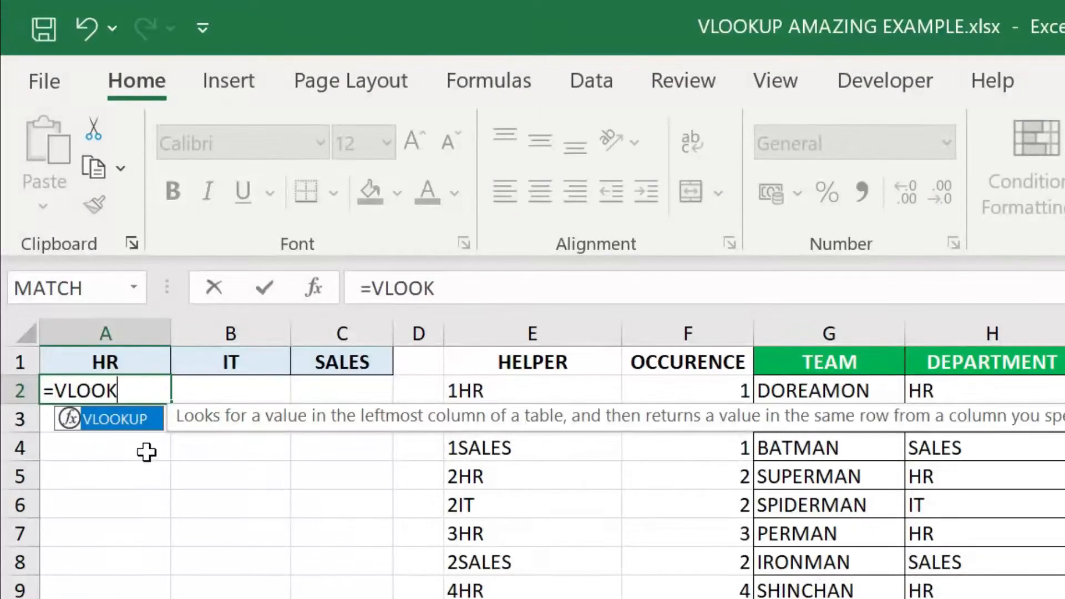
text(UP()
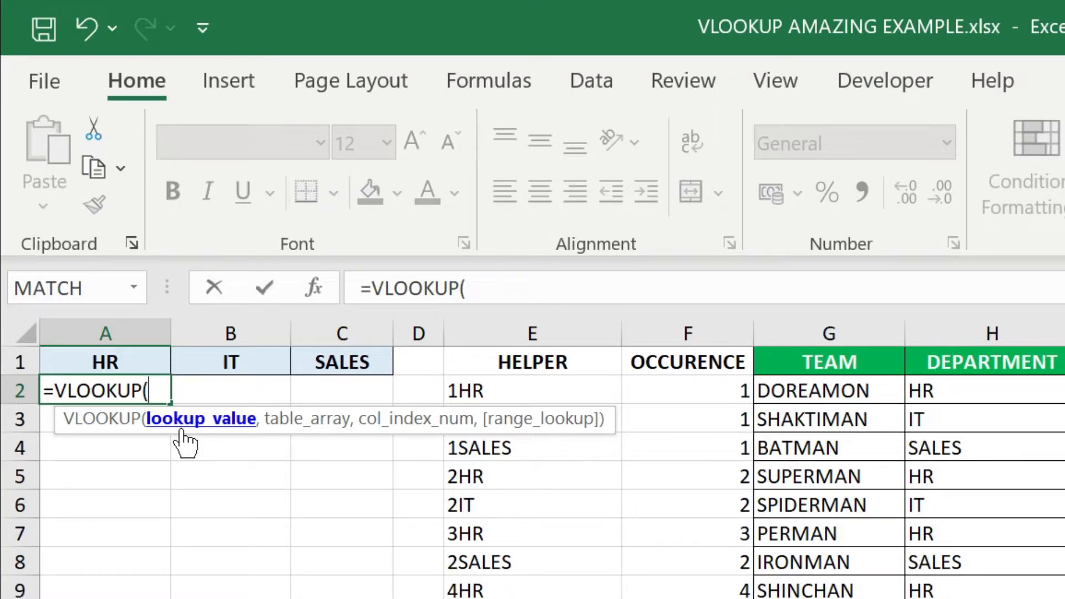
text(ROW)
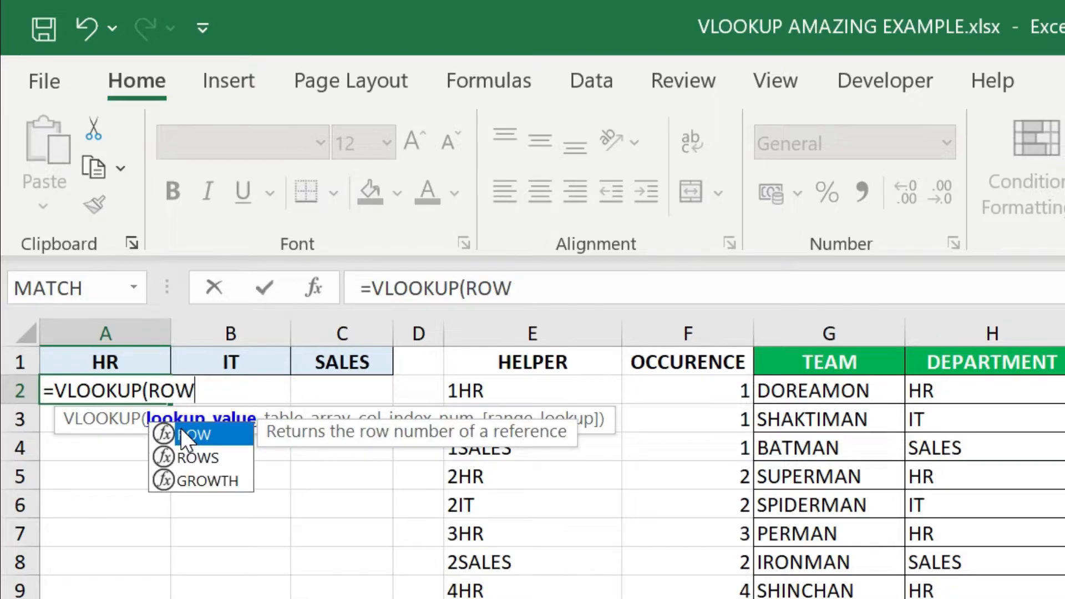
text(())
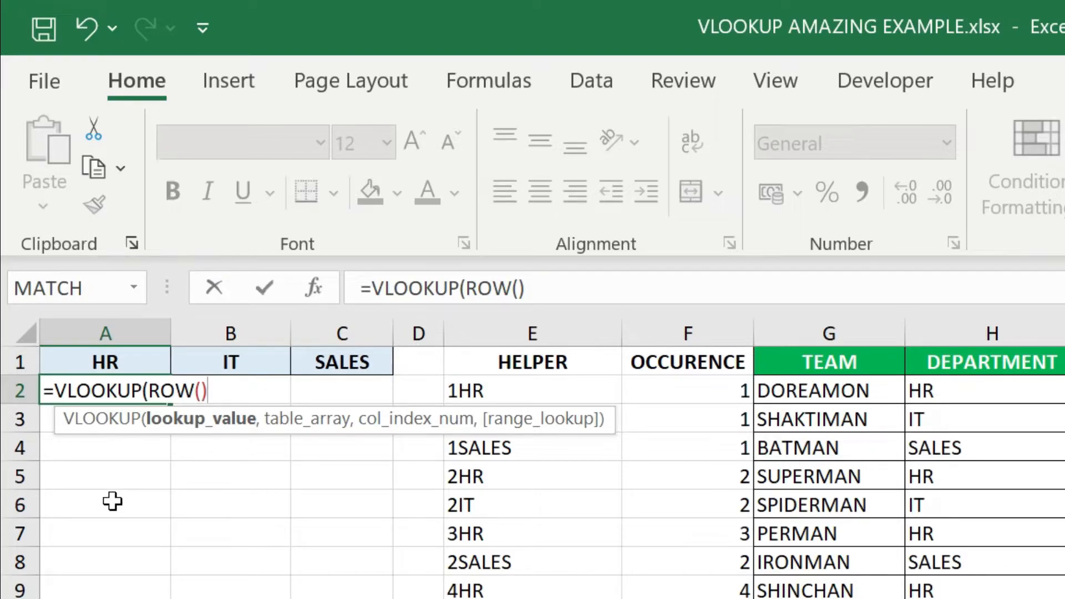
- Evaluate the ROW() part of the A2 formula in place to check its value, and restore the function
key(shift+Left)
key(shift+Left)
key(shift+Left)
key(shift+Left)
key(shift+Left)
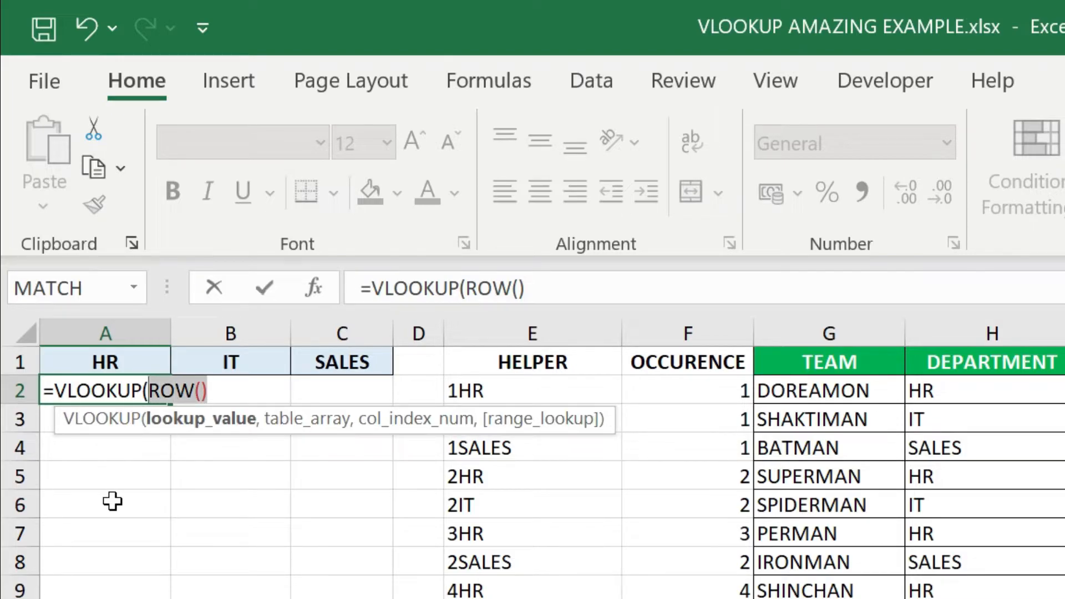
key(F9)
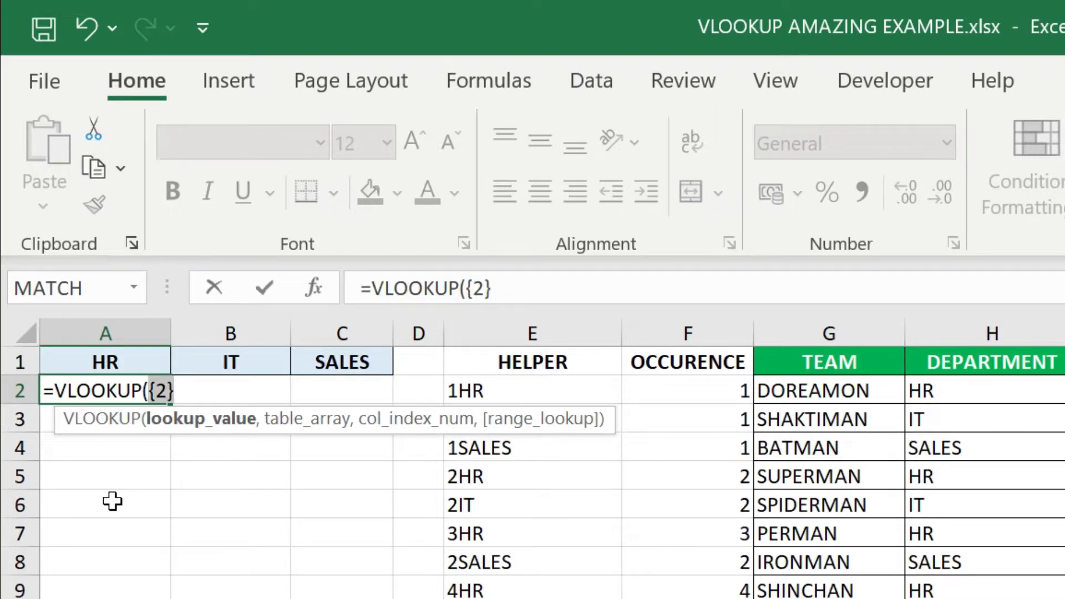
key(ctrl+z)
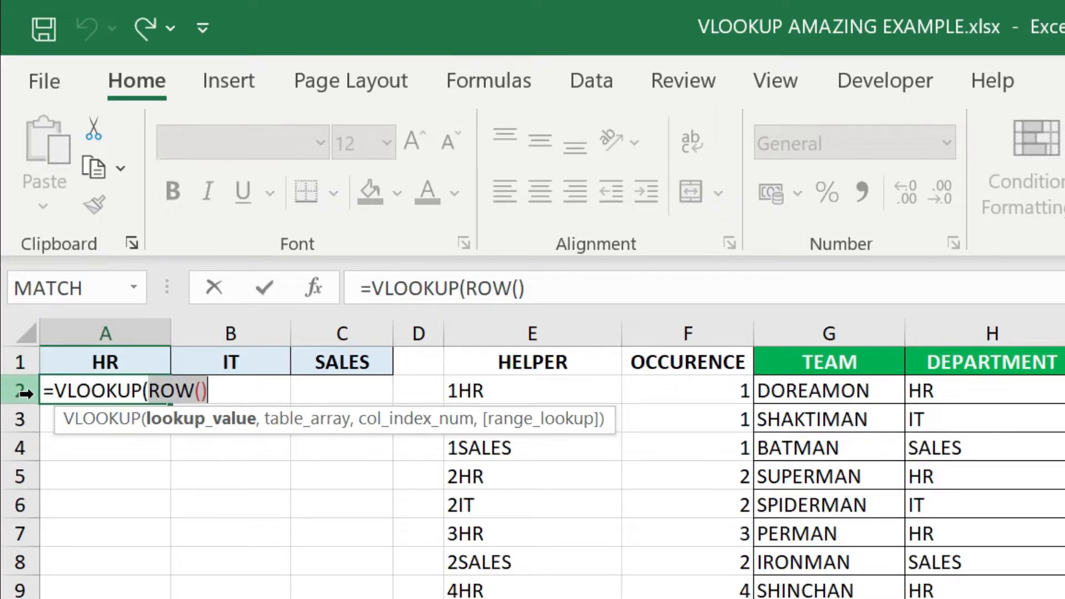
key(Right)
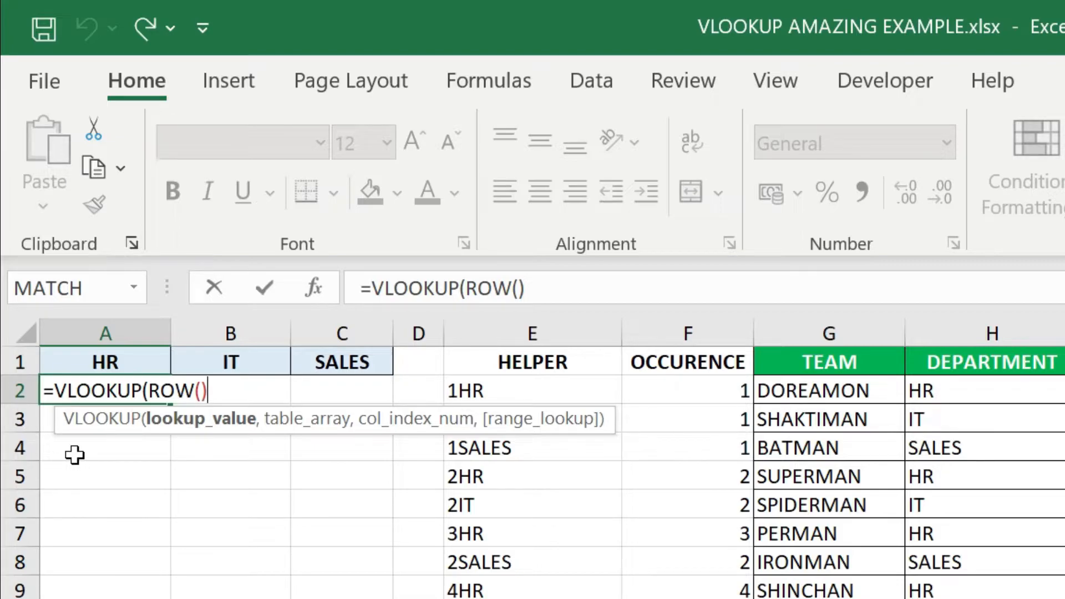
- Subtract 1 from ROW() in the A2 lookup value and enclose it in parentheses as (ROW()-1)
text(-1)
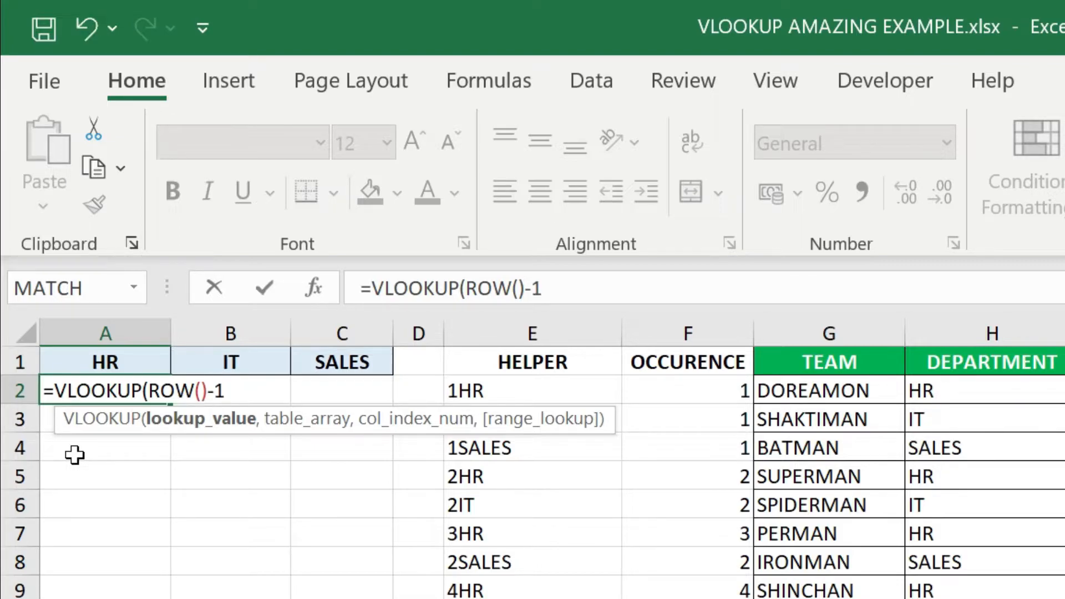
text())
key(Left)
key(Left)
key(Left)
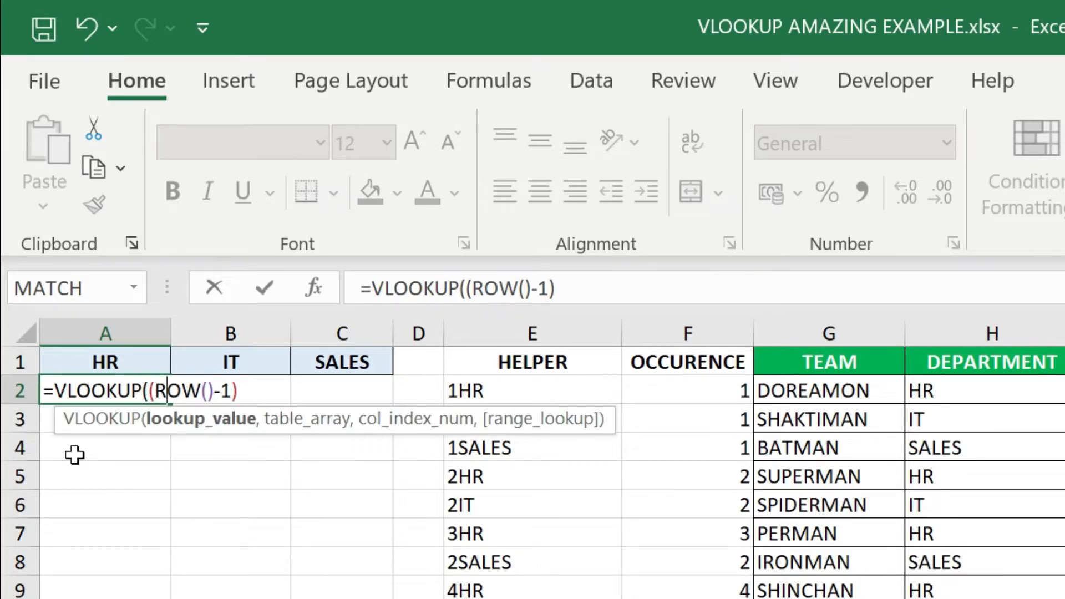
key(Right)
key(Right)
- Append the absolute HR header reference to the A2 lookup value as &$A$1
text(&)
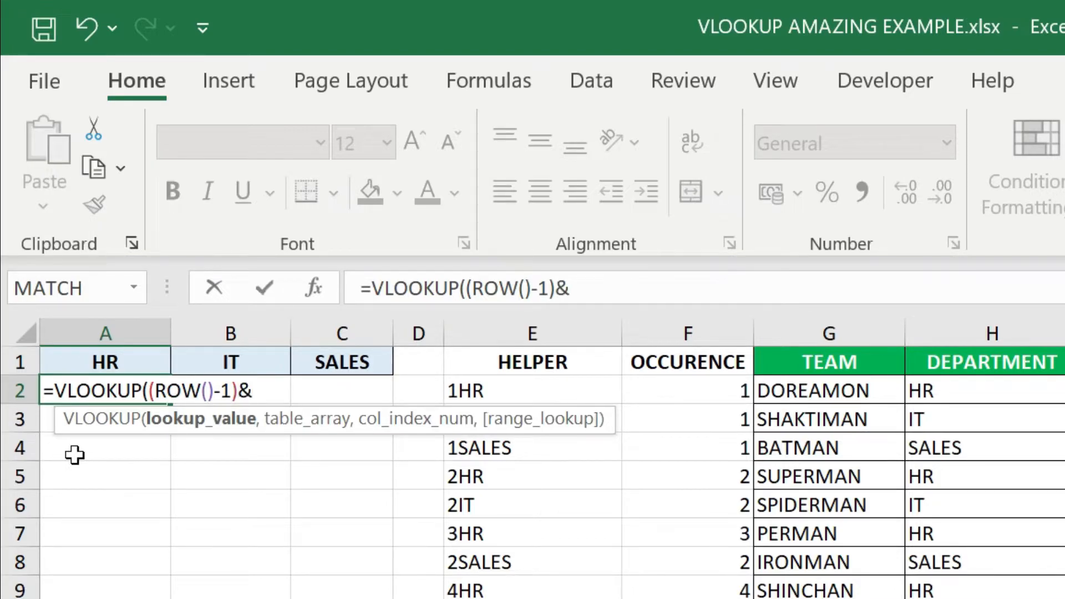
click(111, 363)
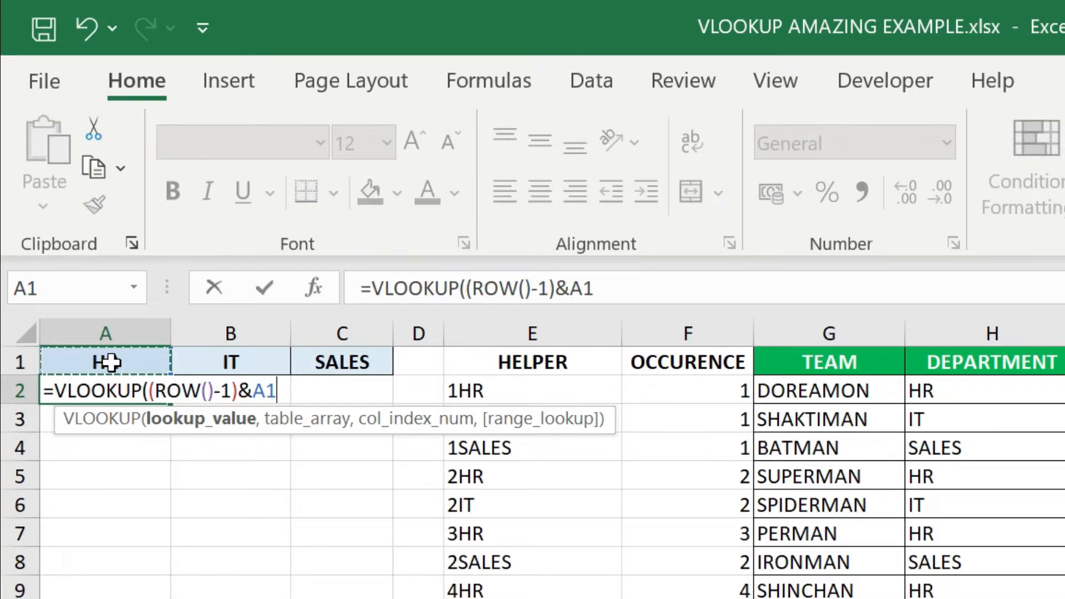
key(F4)
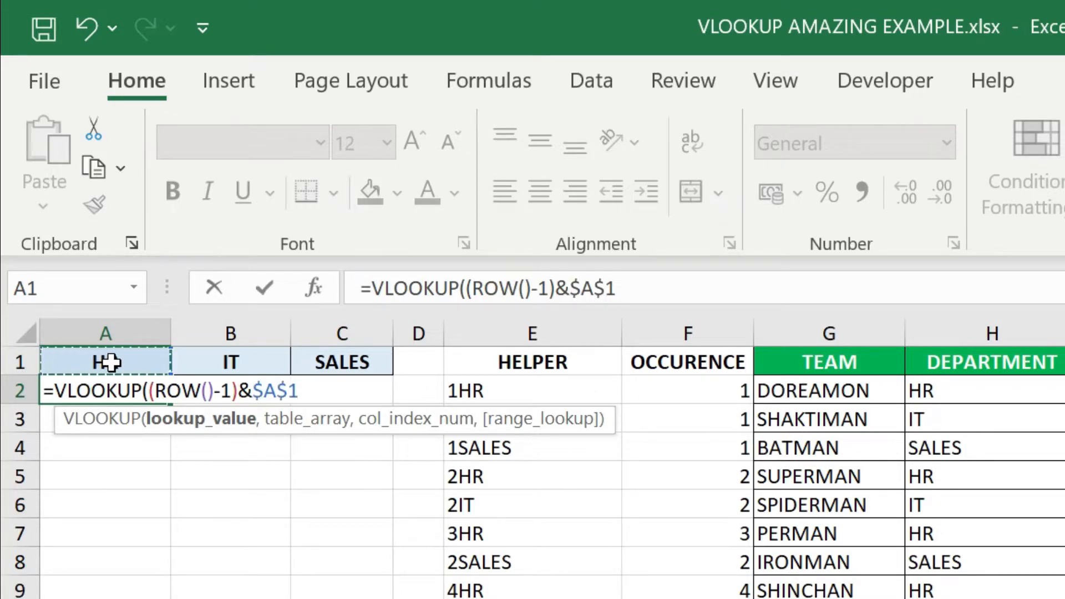
- Evaluate the (ROW()-1)&$A$1 lookup value of the A2 formula in place to check it, and restore the expression
key(F2)
key(shift+Left)
key(shift+Left)
key(shift+Left)
key(shift+Left)
key(shift+Left)
key(shift+Left)
key(shift+Left)
key(shift+Left)
key(shift+Left)
key(shift+Left)
key(shift+Left)
key(shift+Left)
key(shift+Left)
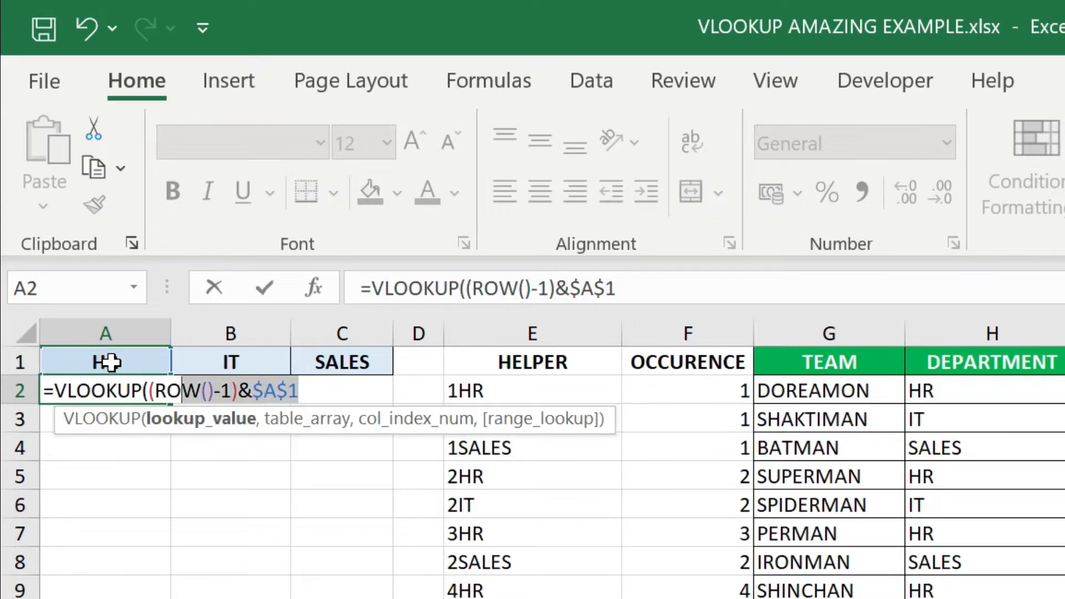
key(shift+Left)
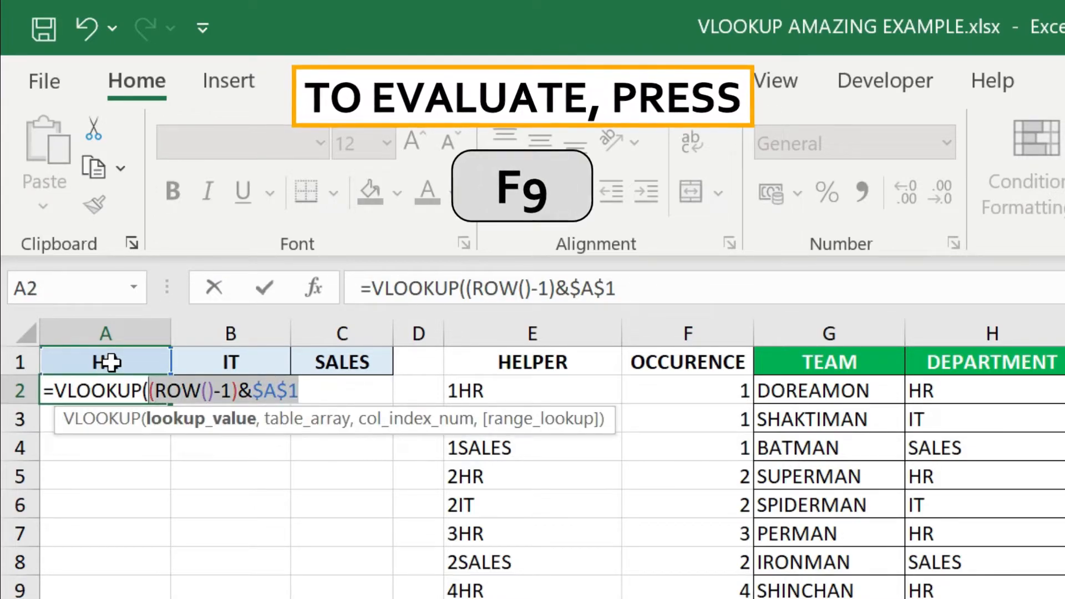
key(F9)
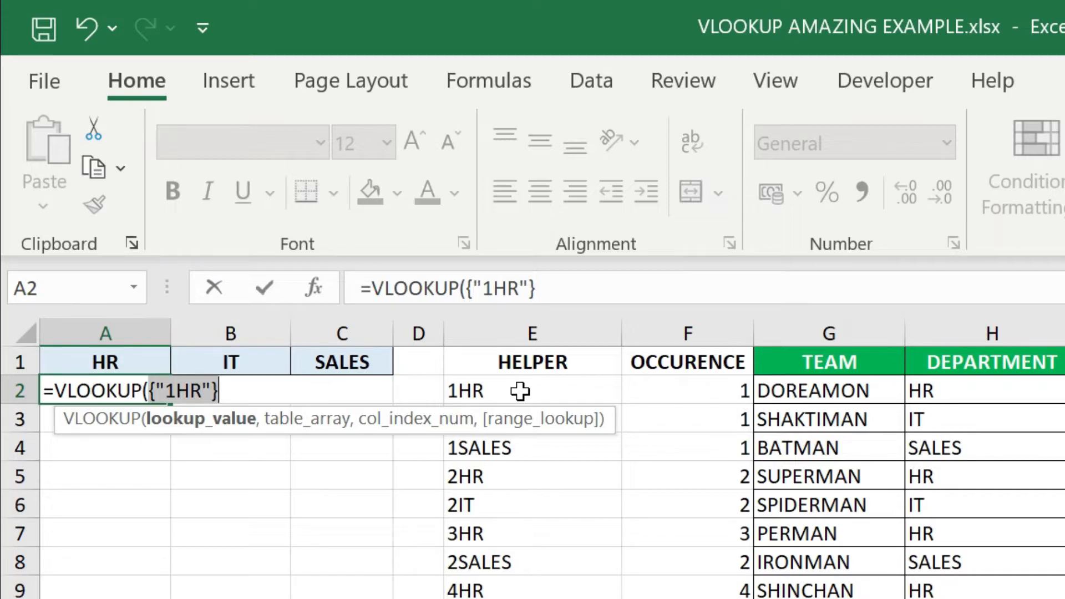
key(ctrl+z)
- Add the HELPER-to-DEPARTMENT table as the absolute range $E$1:$H$16 for the table array of the A2 VLOOKUP
key(Right)
text(,)
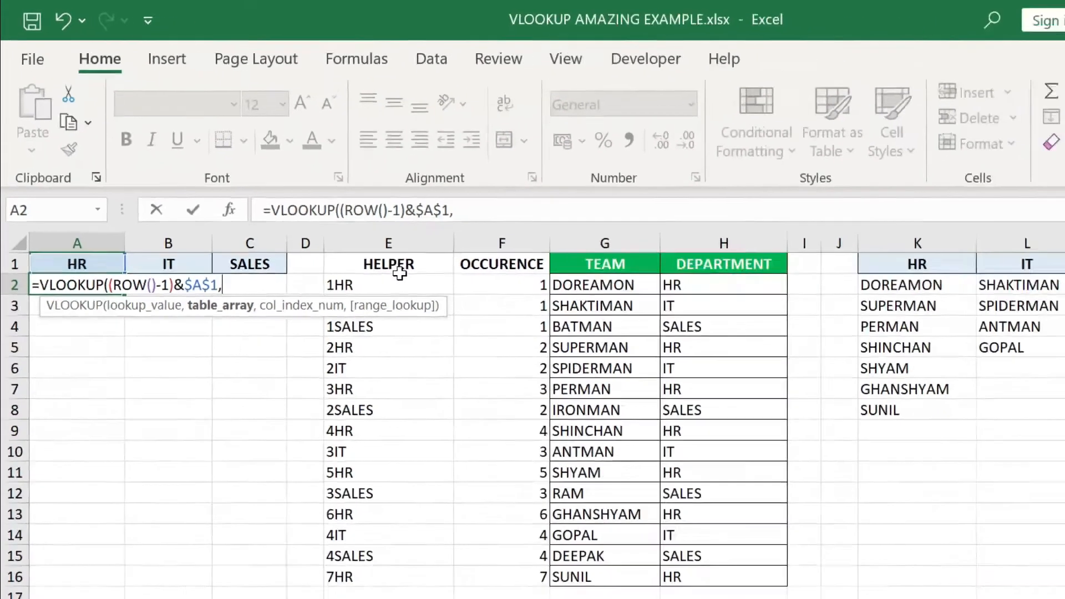
click(544, 360)
key(shift+Right)
key(shift+Right)
key(shift+Right)
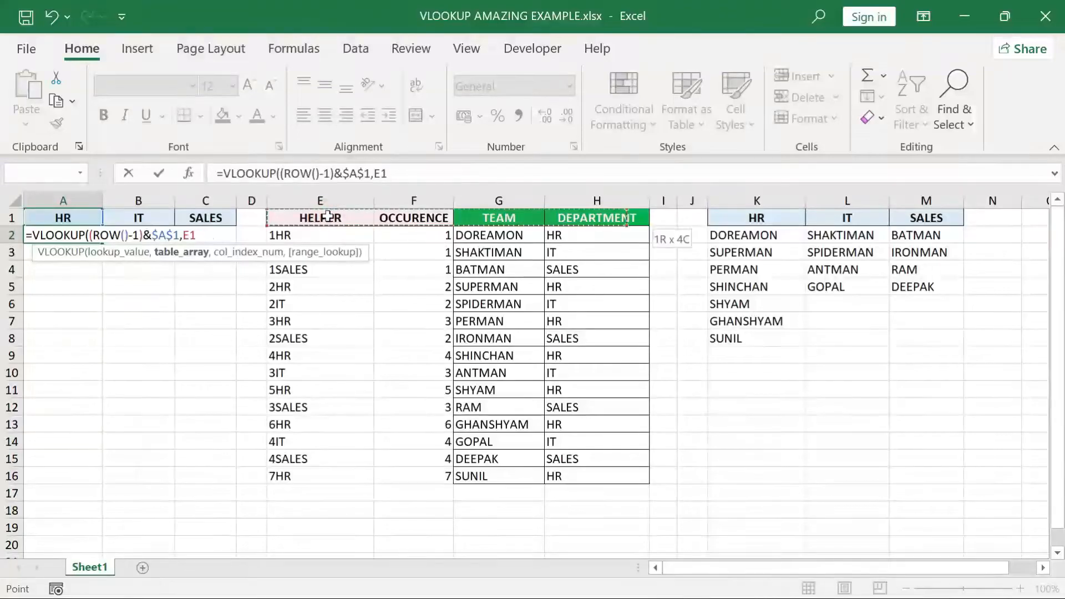
key(ctrl+shift+Down)
key(F4)
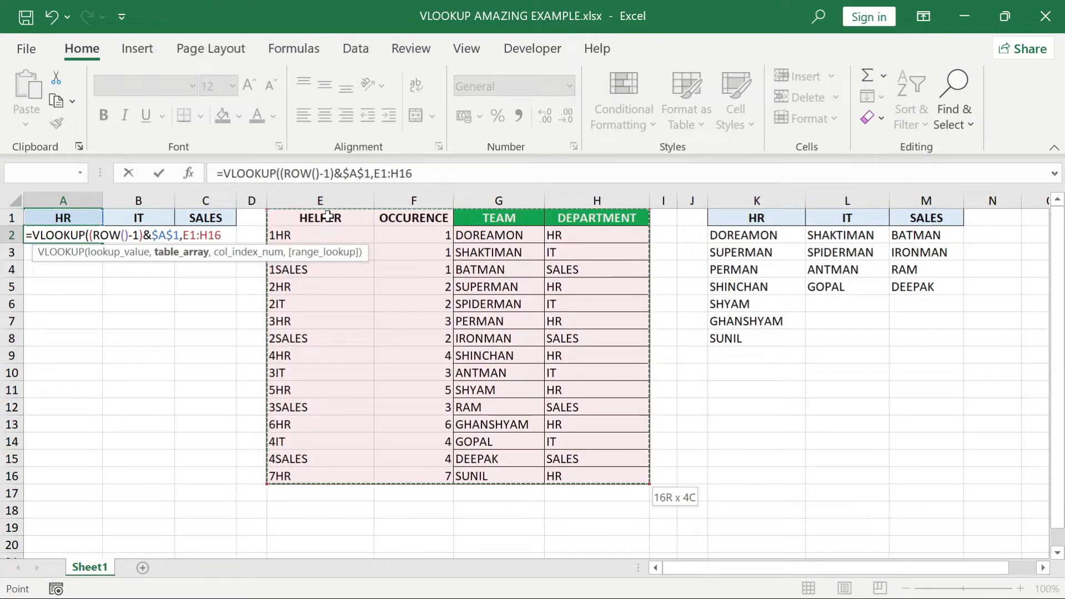
text(,)
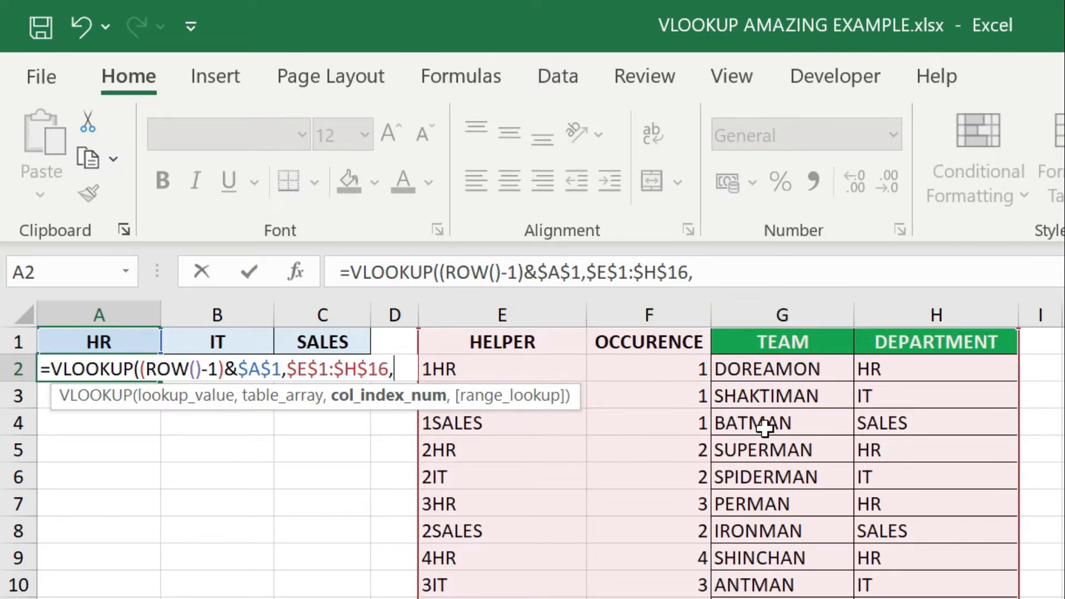
- Complete the A2 VLOOKUP with column index 3 and exact match 0, and enter the formula
text(3,)
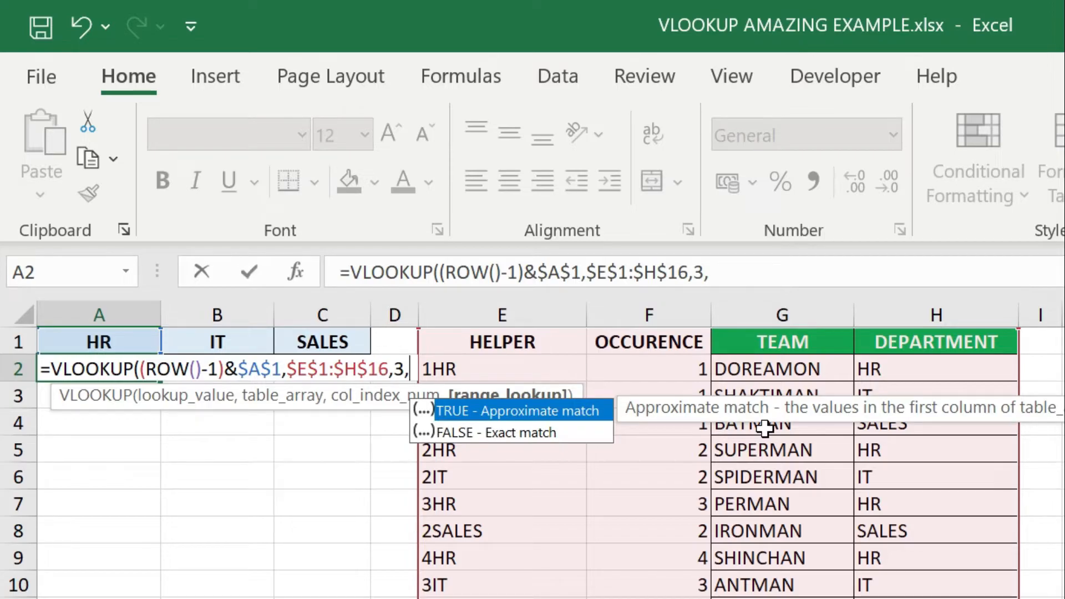
text(0))
key(Return)
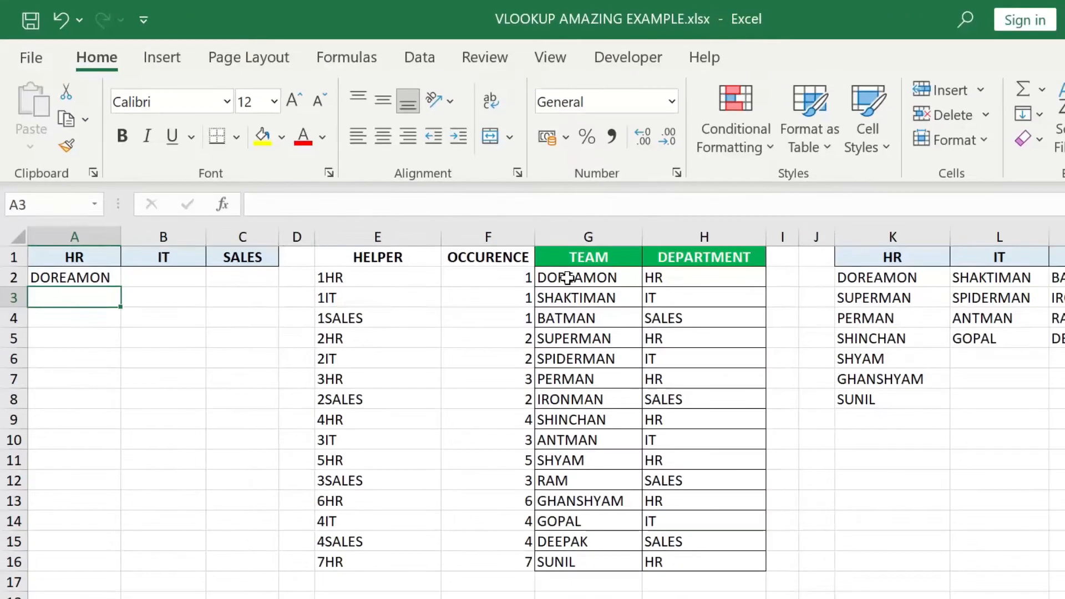
- Fill the A2 VLOOKUP formula down the HR column to A16, the last row of the HELPER data
key(Right)
key(Right)
key(Right)
key(Right)
key(ctrl+Down)
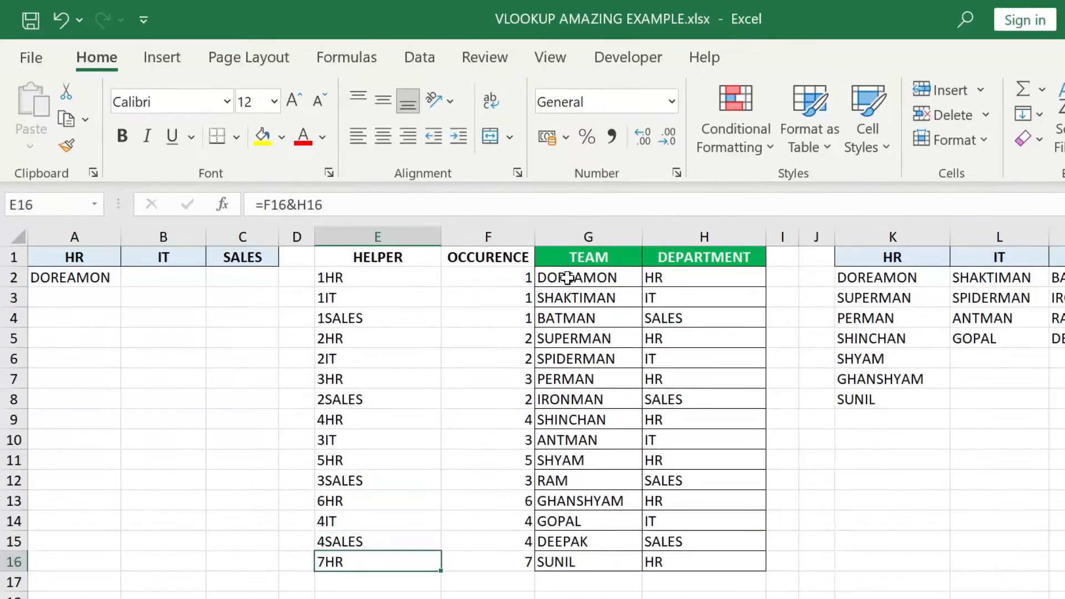
key(Home)
key(ctrl+shift+Up)
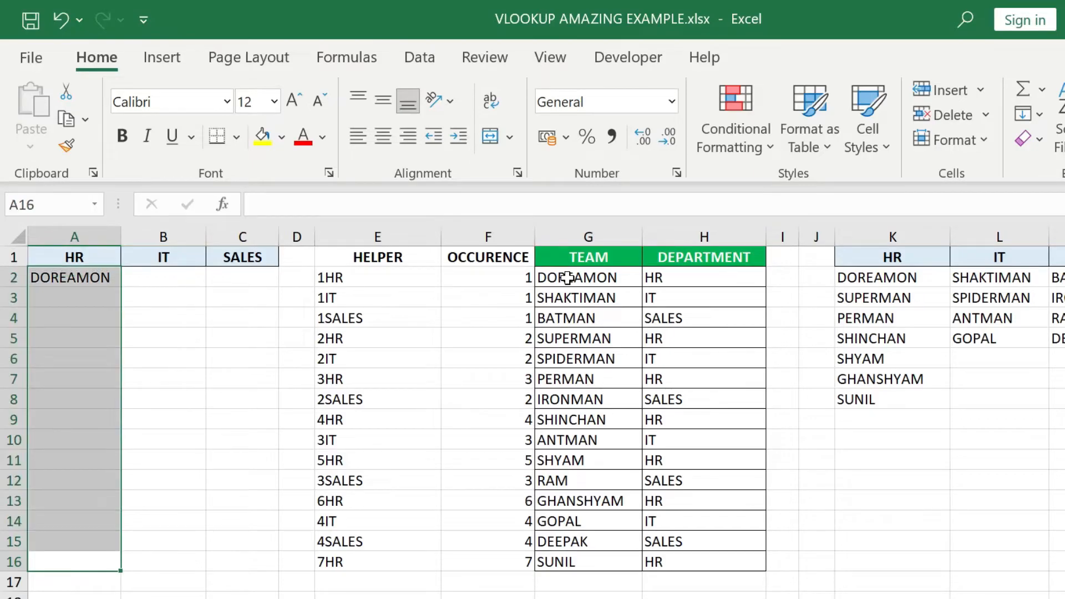
key(ctrl+d)
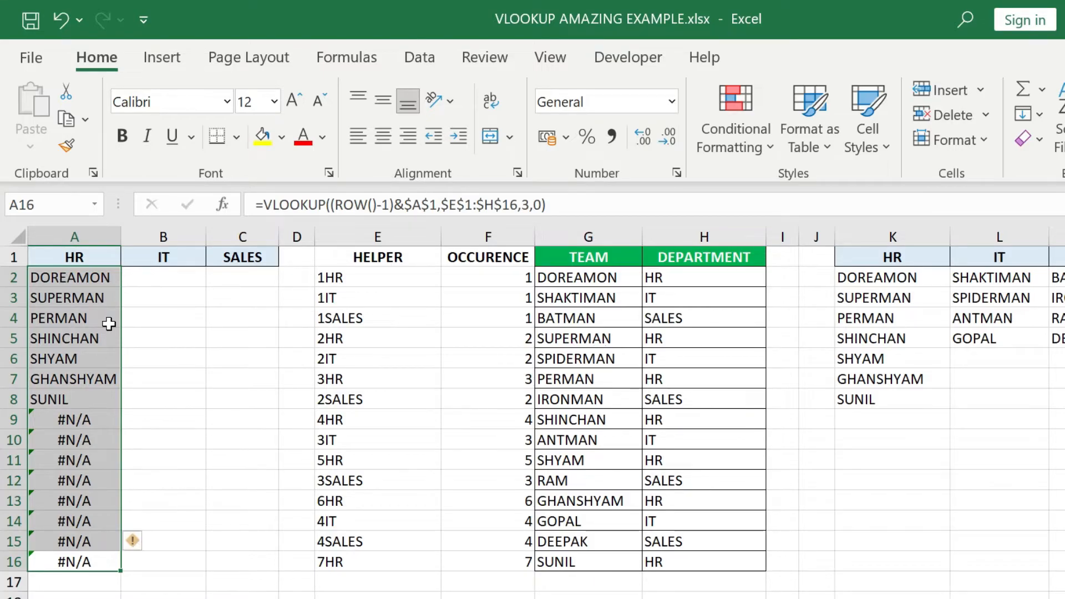
- Evaluate the ROW() part of the A3 formula in place to check its value, and restore the function
key(Up)
key(ctrl+Up)
key(Down)
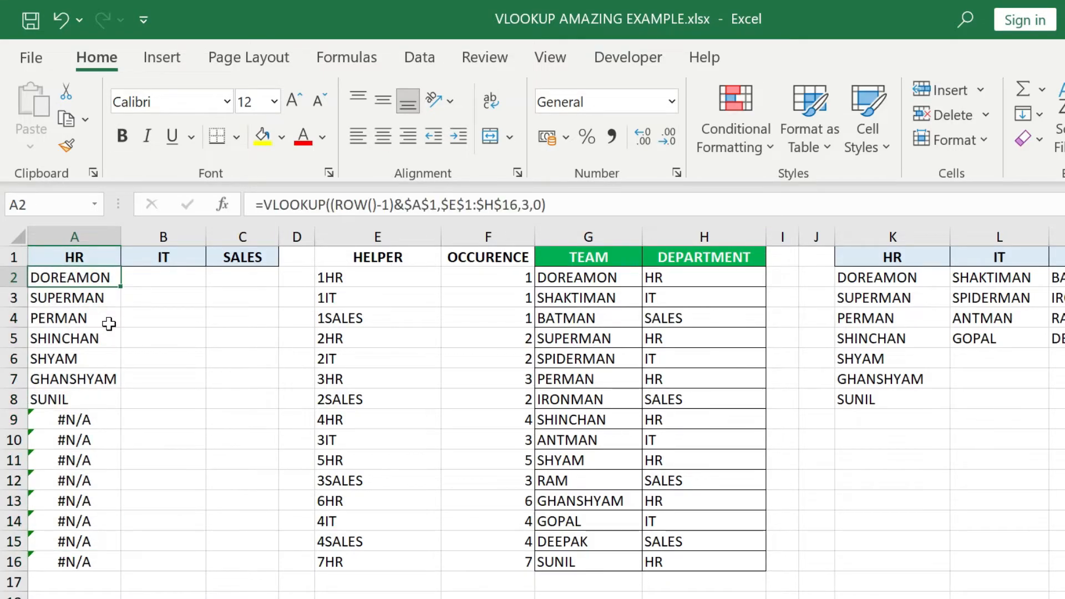
key(Down)
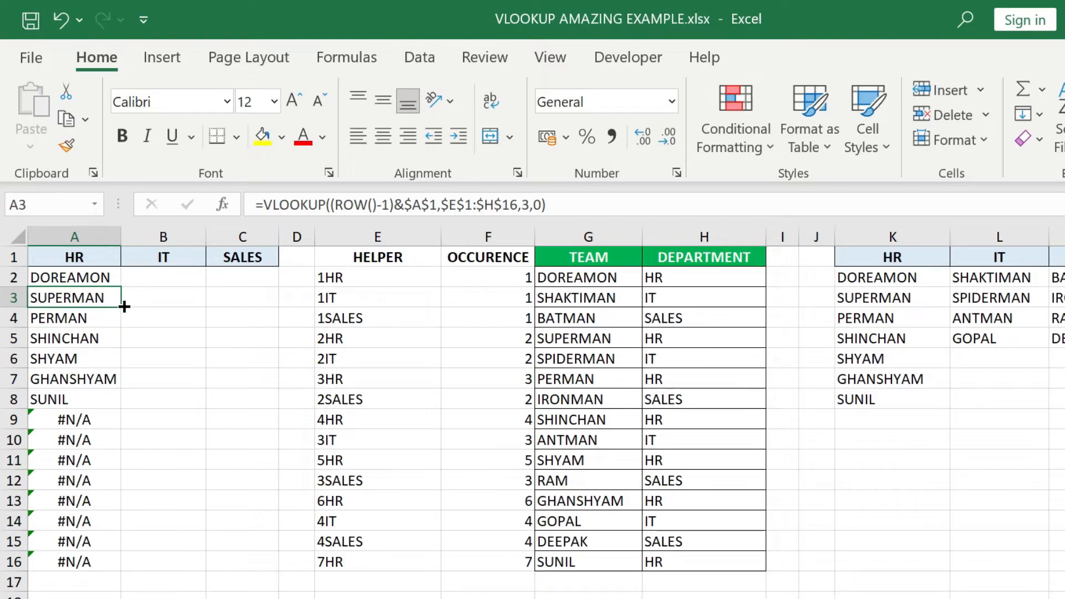
key(F2)
click(109, 298)
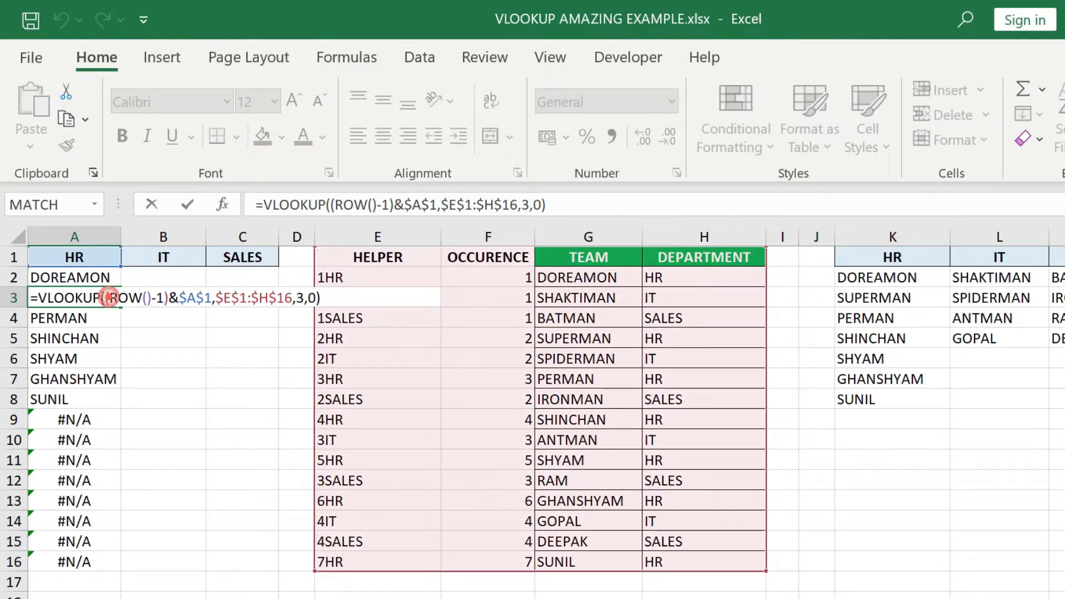
key(shift+Right)
key(shift+Right)
key(shift+Right)
key(shift+Right)
key(shift+Right)
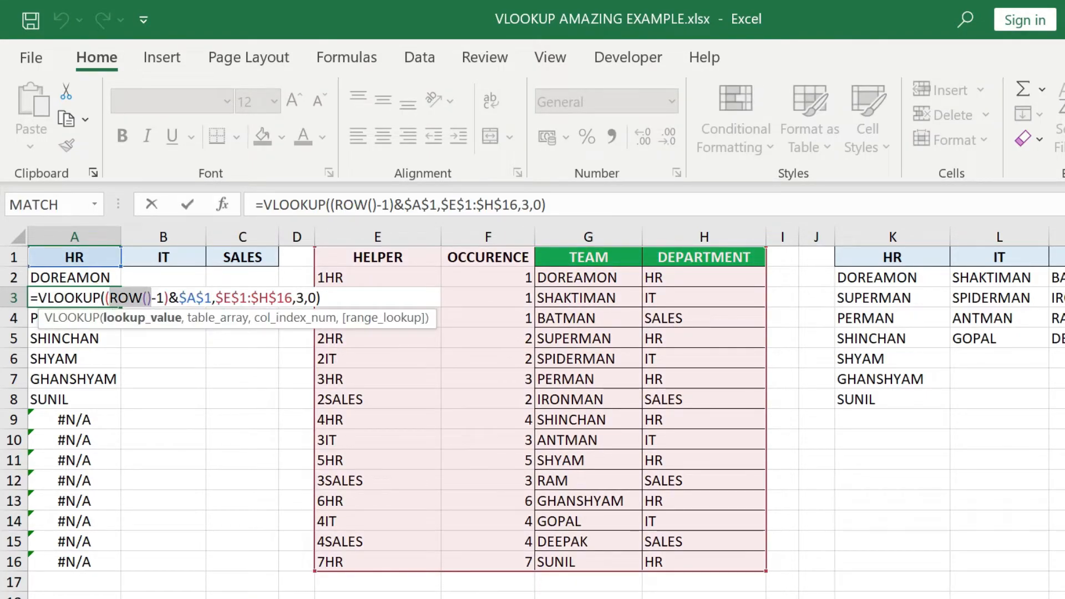
key(F9)
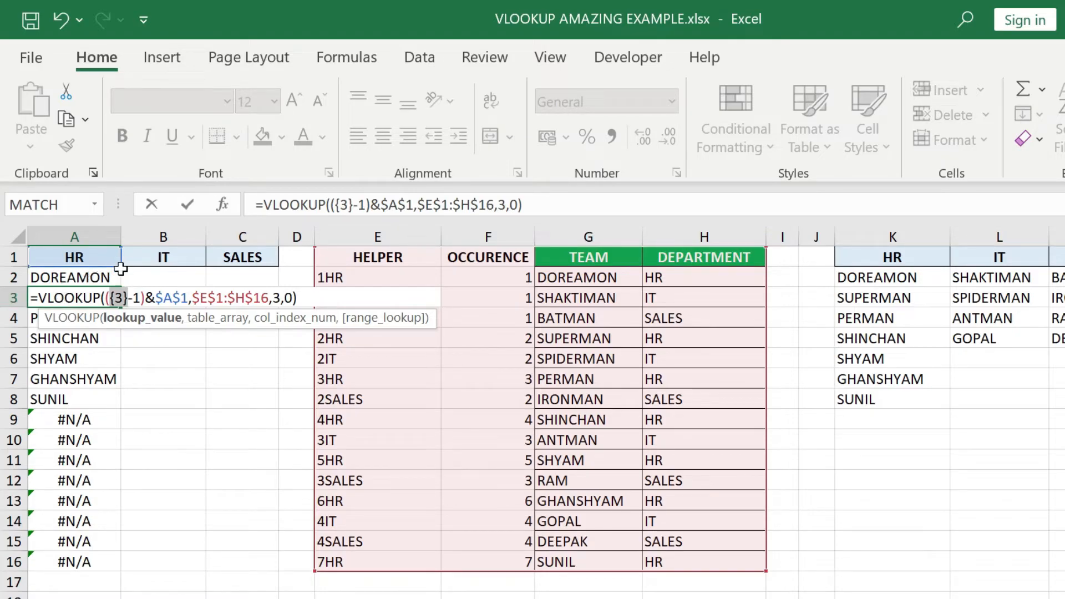
key(ctrl+z)
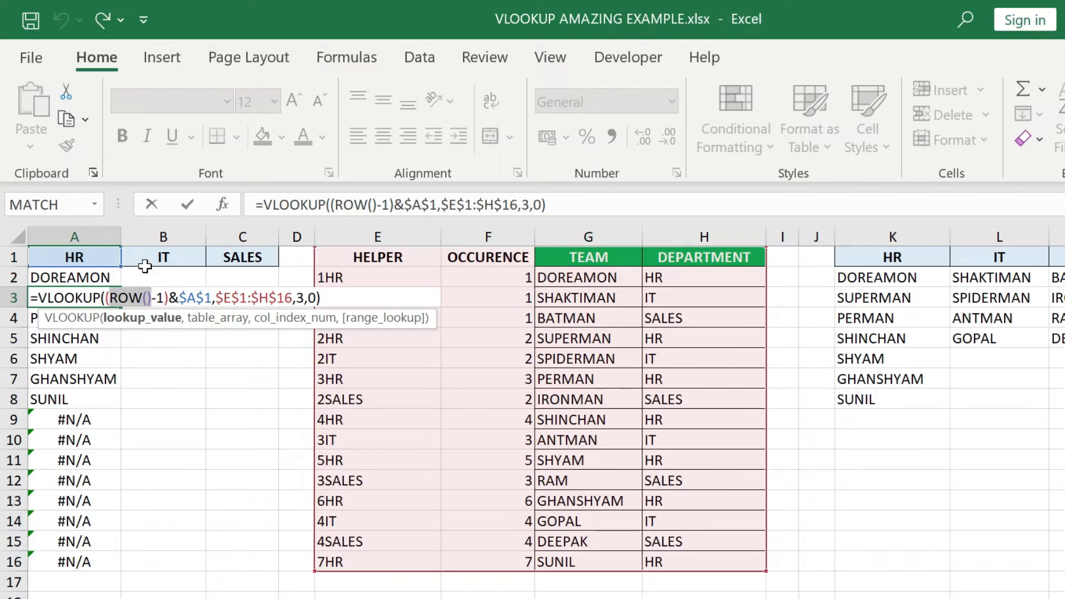
- Evaluate the full (ROW()-1)&$A$1 lookup value in A3 to check it, restore the expression and leave the formula unmodified
key(Right)
key(Right)
key(Right)
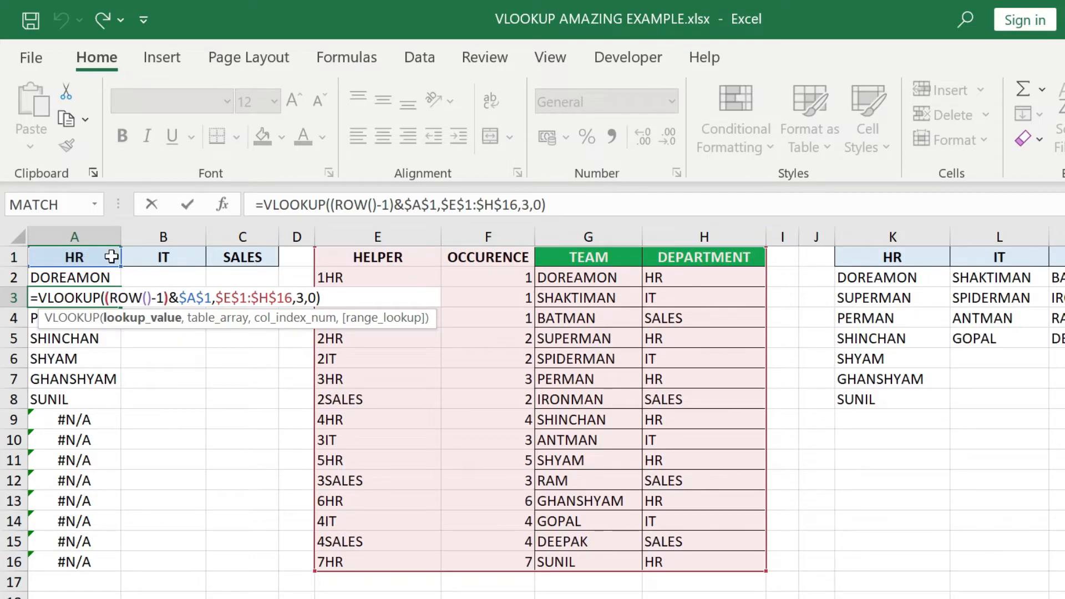
key(shift+Right)
key(shift+Right)
key(shift+Right)
key(shift+Right)
key(shift+Right)
key(shift+Right)
key(shift+Right)
key(shift+Right)
key(shift+Right)
key(shift+Right)
key(shift+Right)
key(shift+Right)
key(shift+Right)
key(shift+Right)
key(F9)
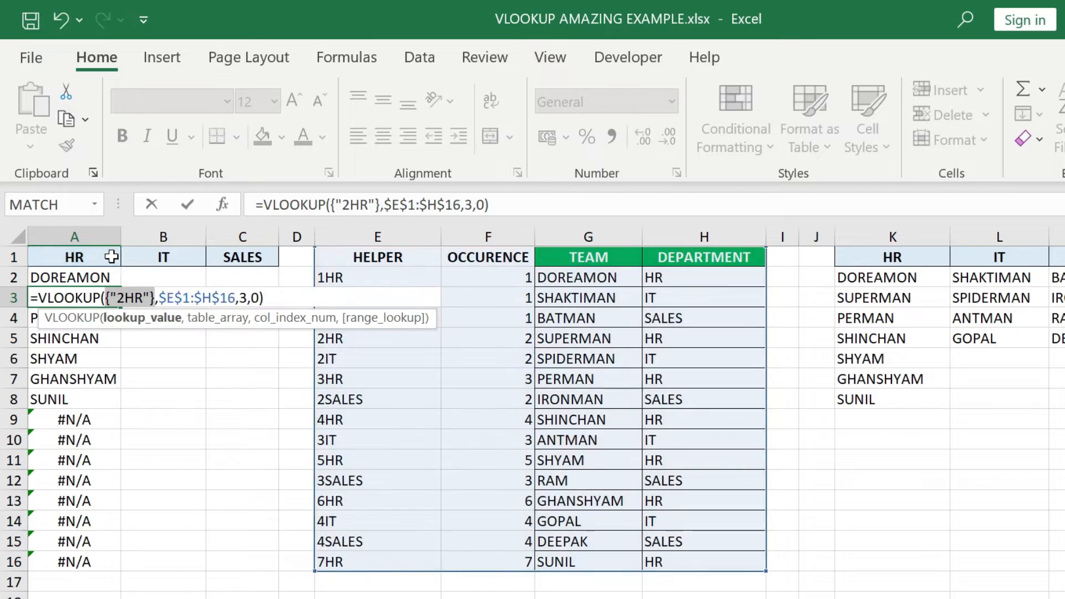
key(ctrl+z)
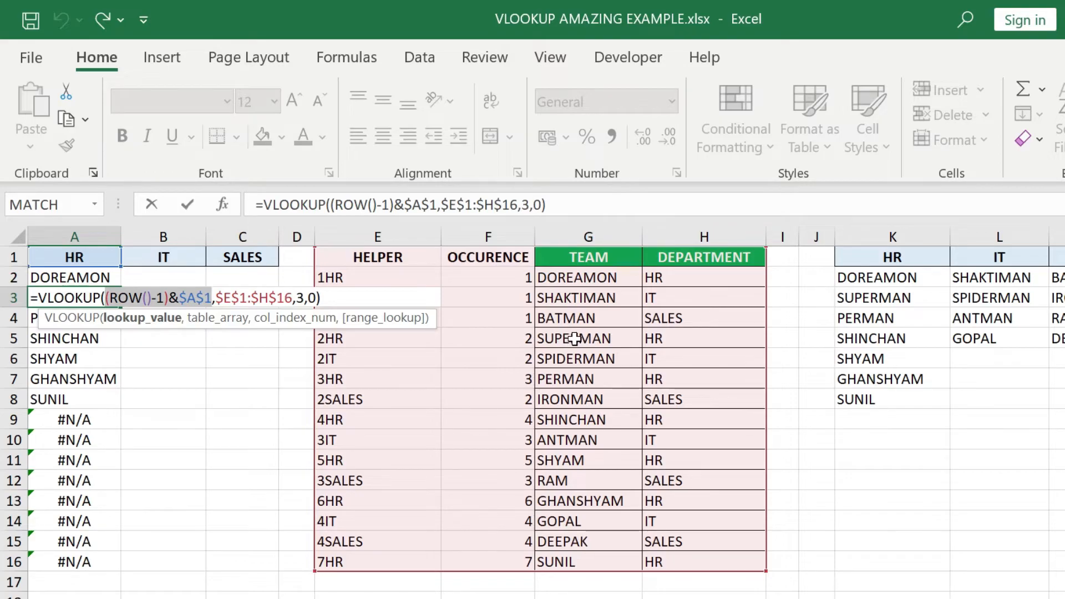
key(Escape)
key(ctrl+Return)
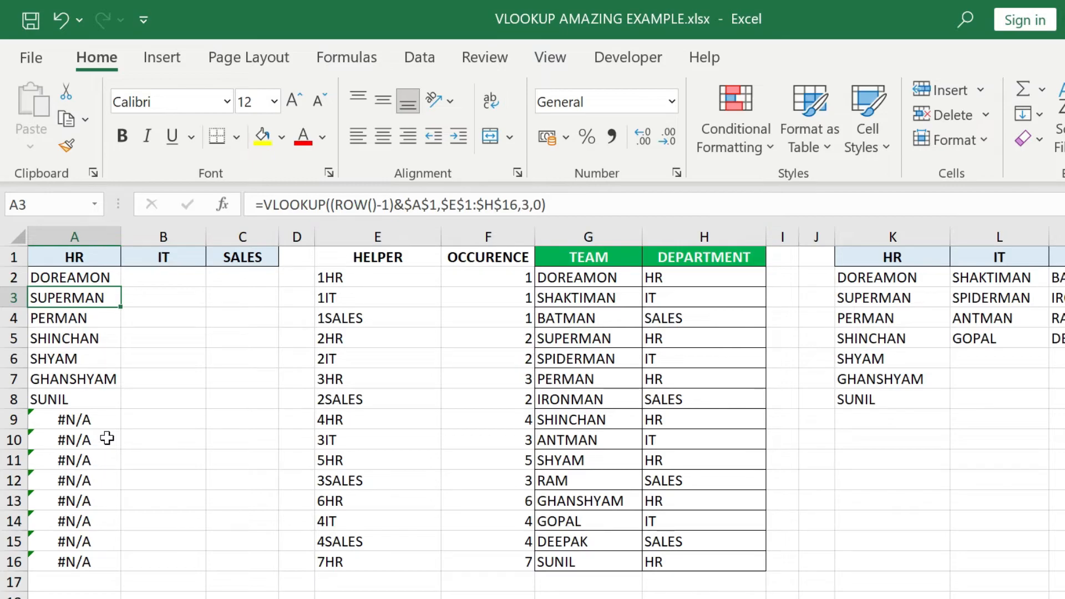
- Wrap the A2 VLOOKUP in IFERROR with "" as the value if error, and enter the formula
key(Up)
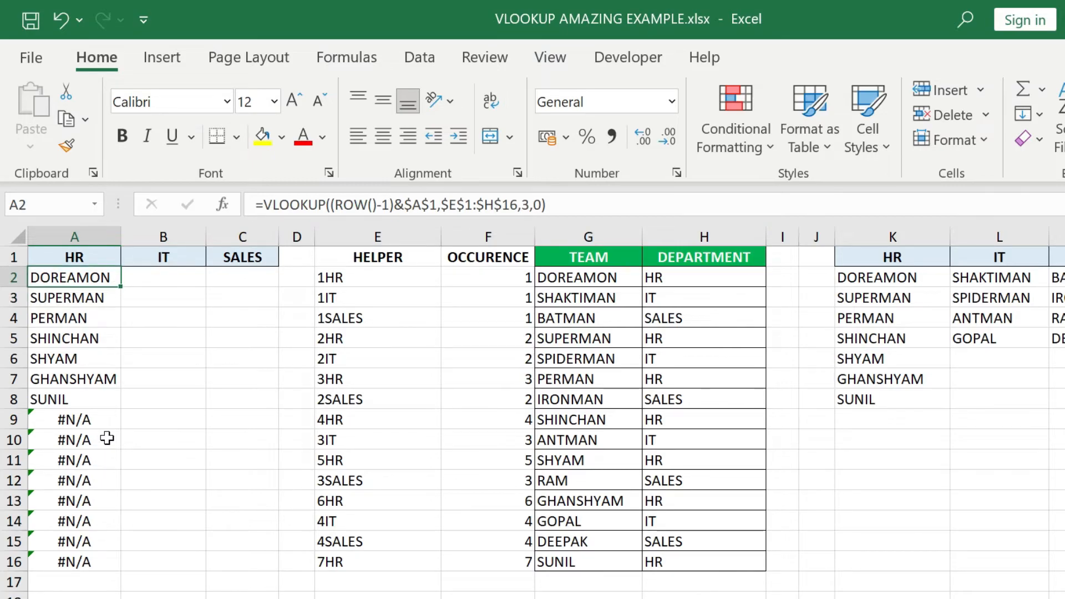
key(F2)
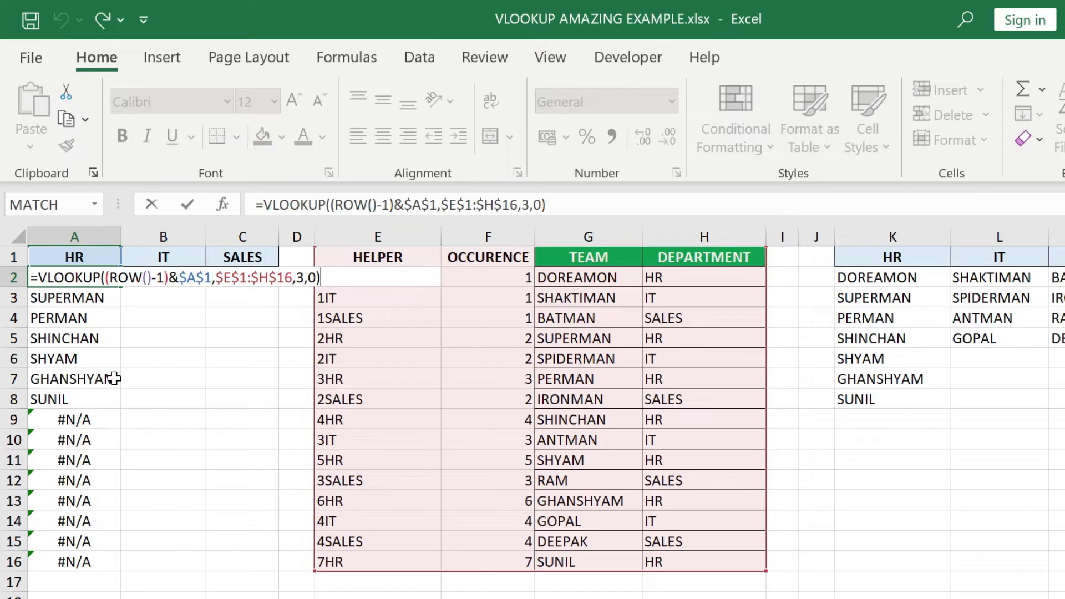
click(35, 275)
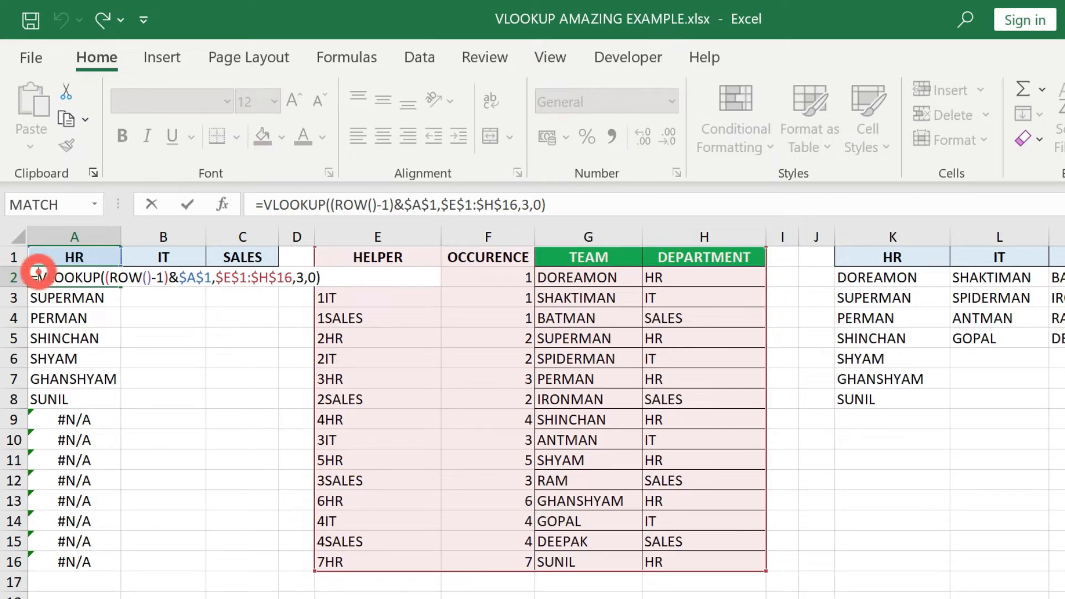
text(IFERROR()
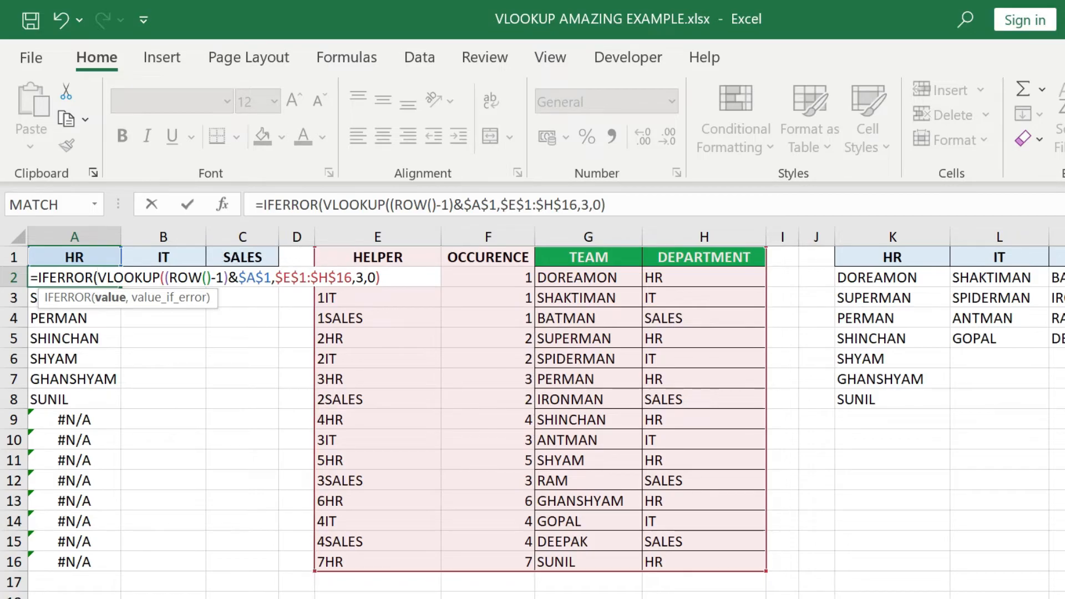
click(381, 278)
text(,)
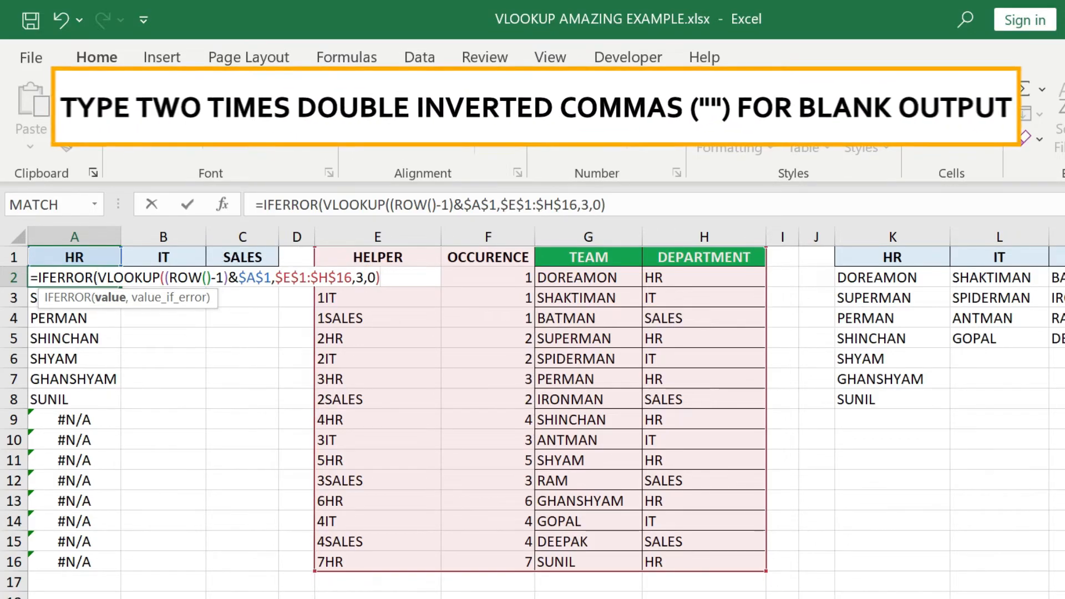
text("")
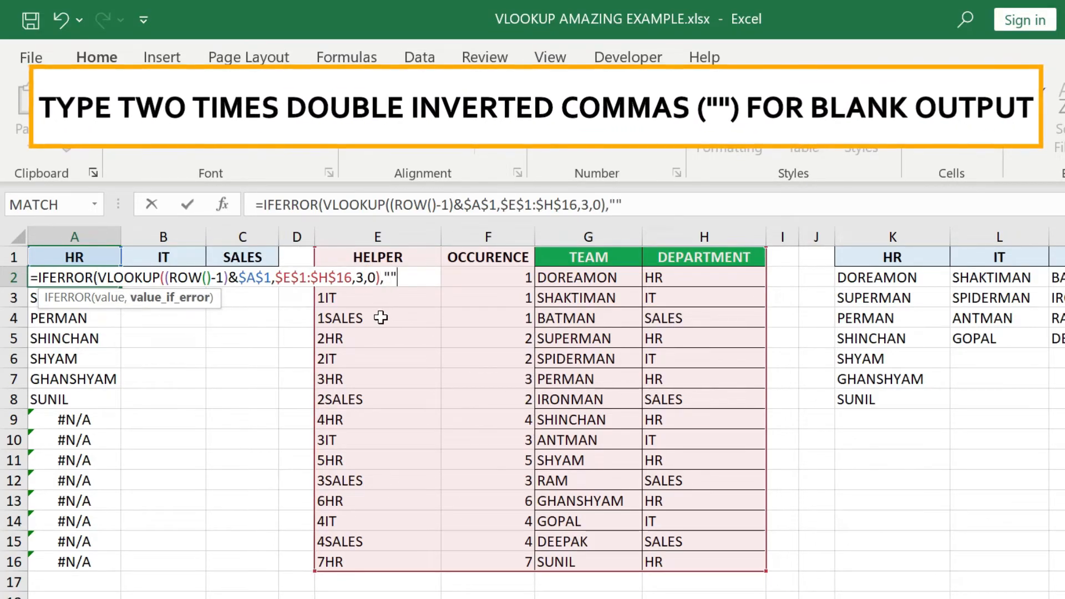
text())
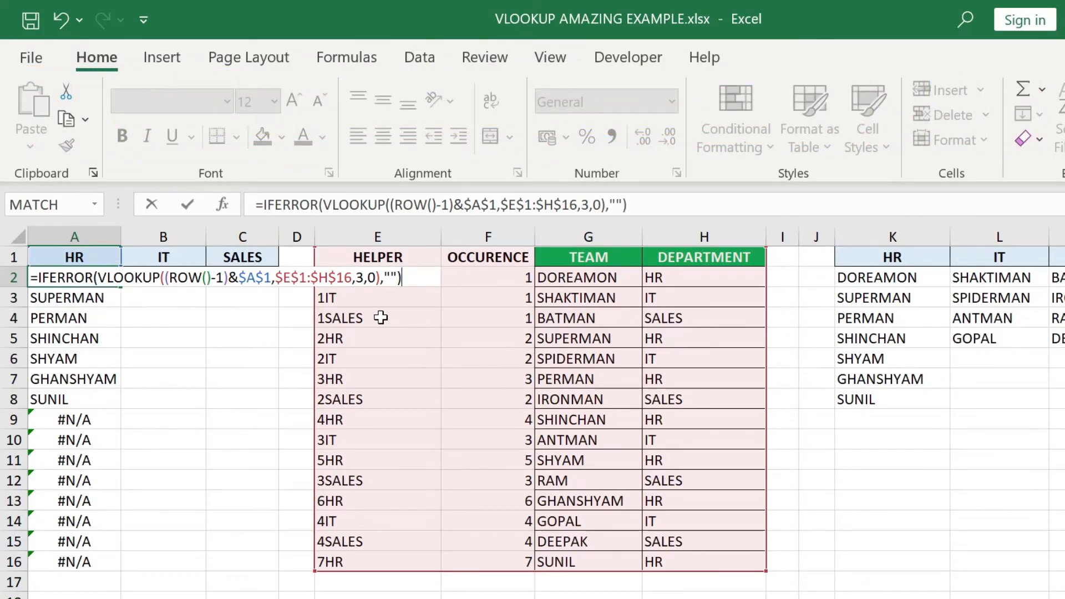
key(Return)
- Fill the IFERROR formula from A2 down the HR column to A16
key(ctrl+Down)
key(ctrl+shift+Up)
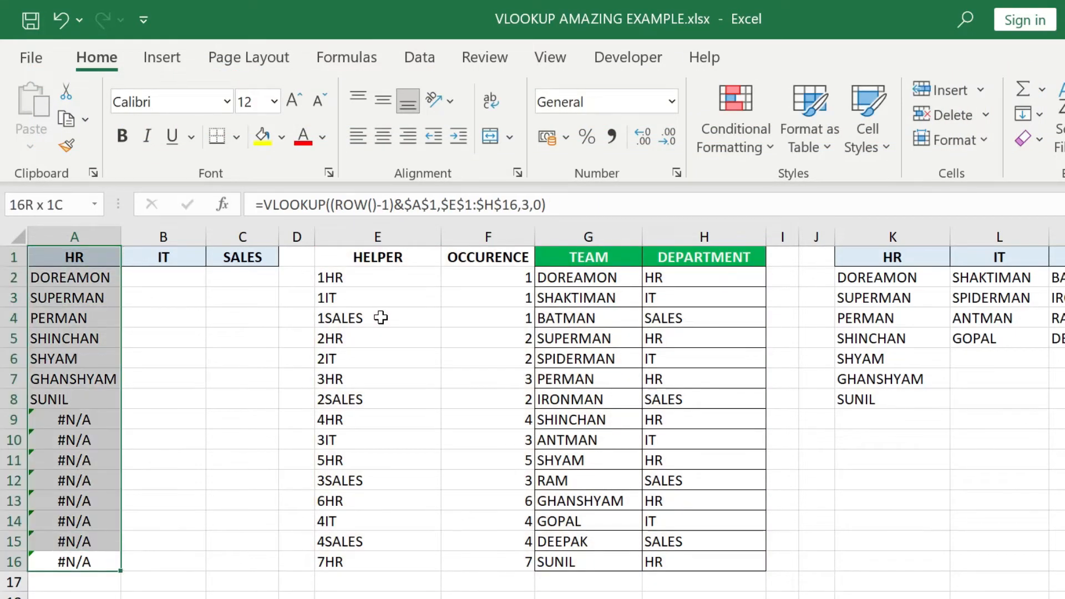
key(ctrl+d)
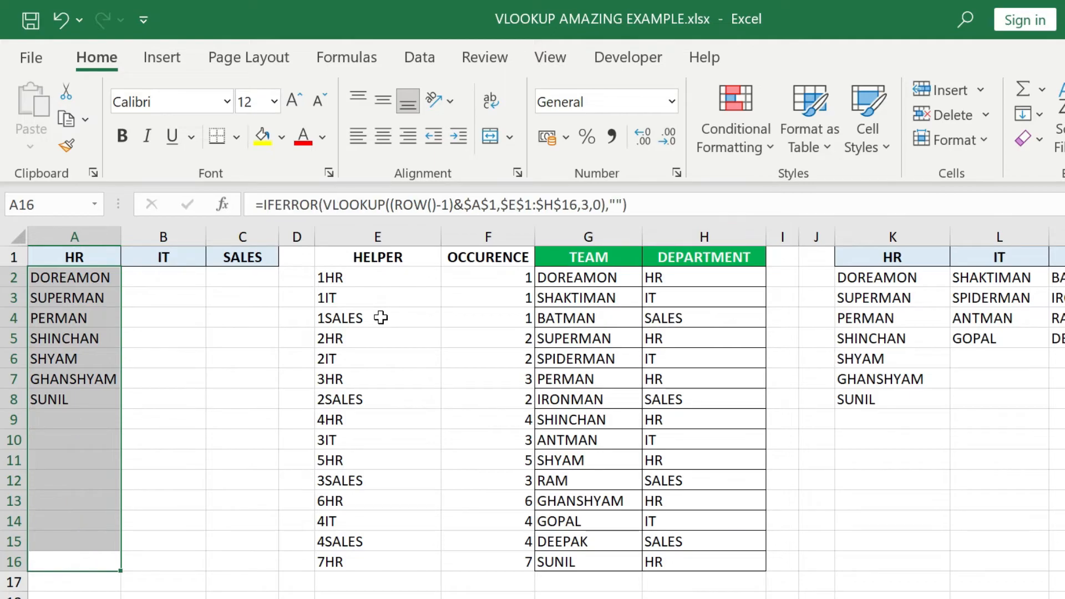
key(Down)
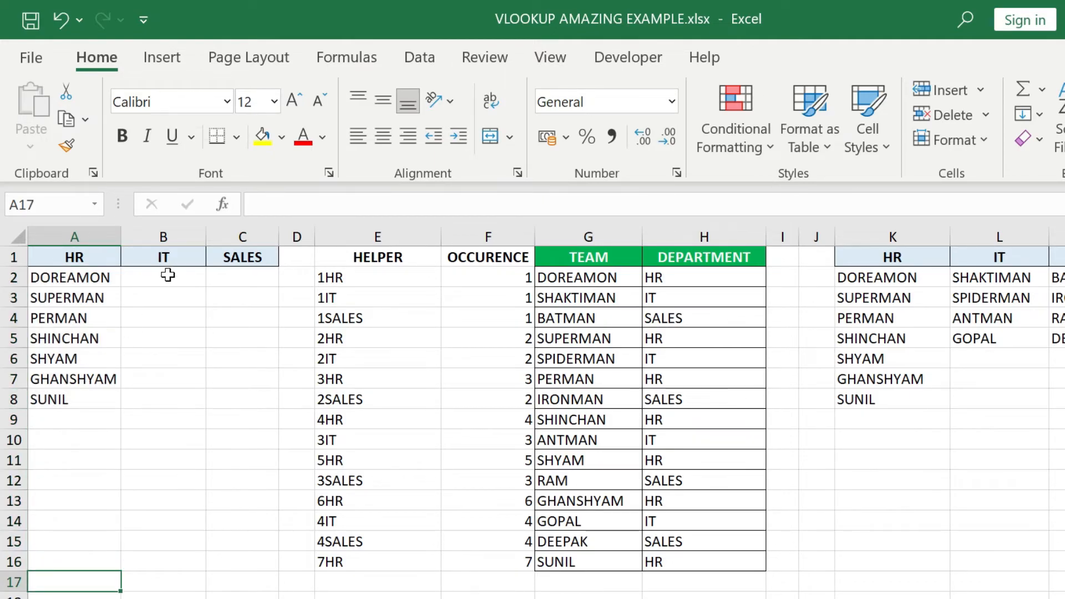
- Copy the A2 formula into B2:C2 under the IT and SALES headers
click(95, 283)
key(ctrl+c)
key(Right)
key(shift+Right)
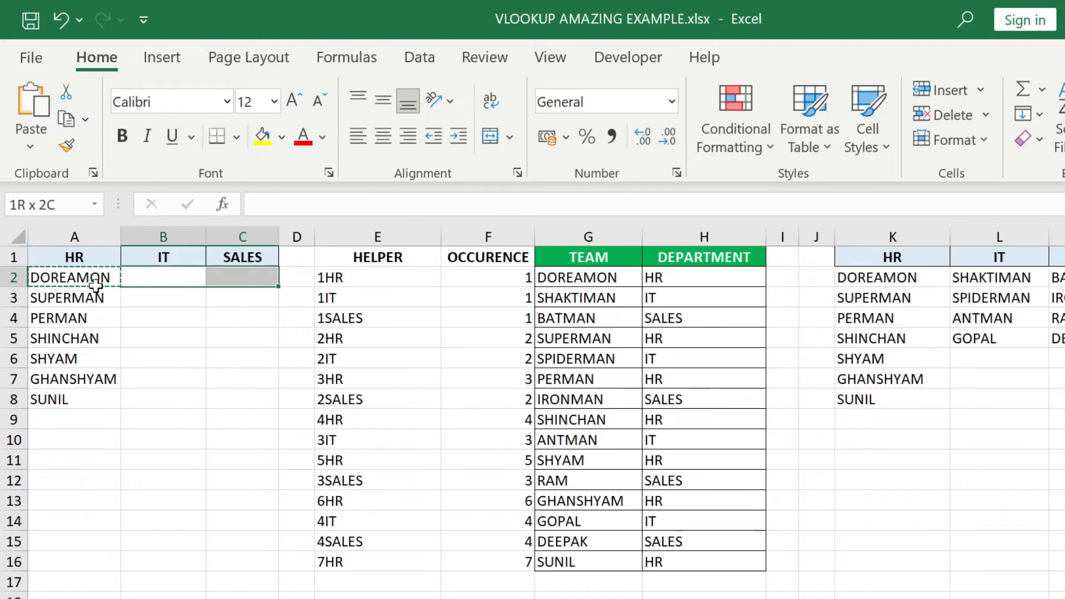
key(ctrl+v)
key(Escape)
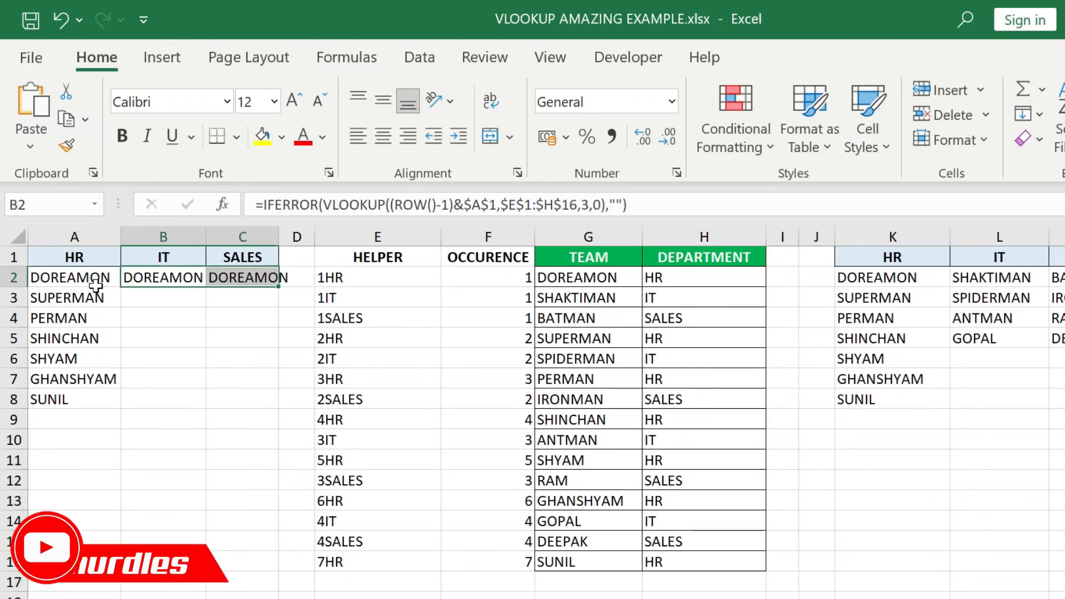
- Point the header reference in the B2 formula to $B$1 instead of $A$1 and enter the formula
key(Left)
key(Right)
key(F2)
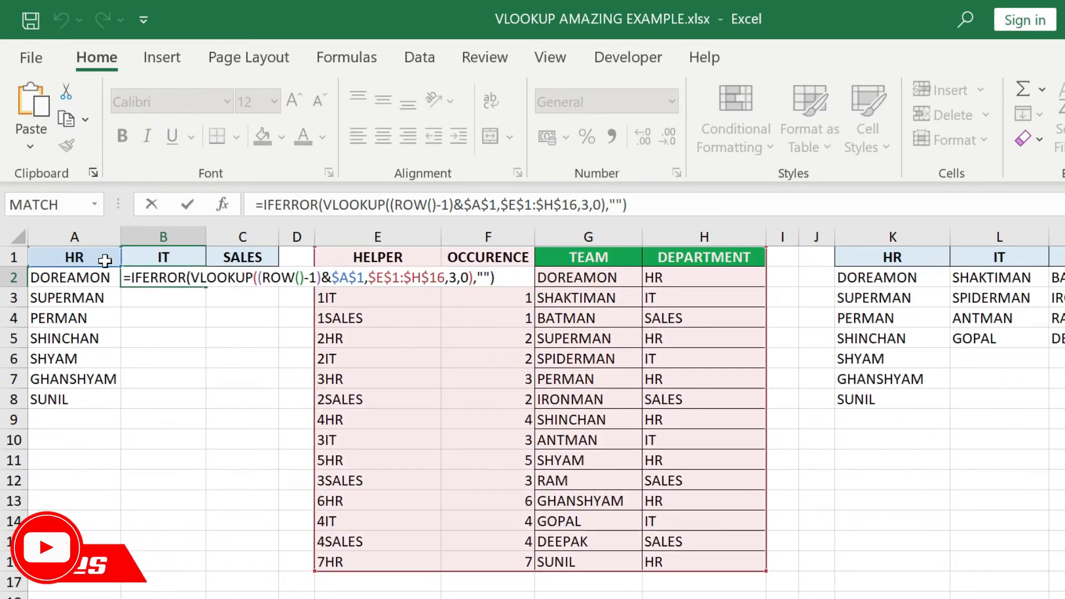
drag(108, 269, 145, 258)
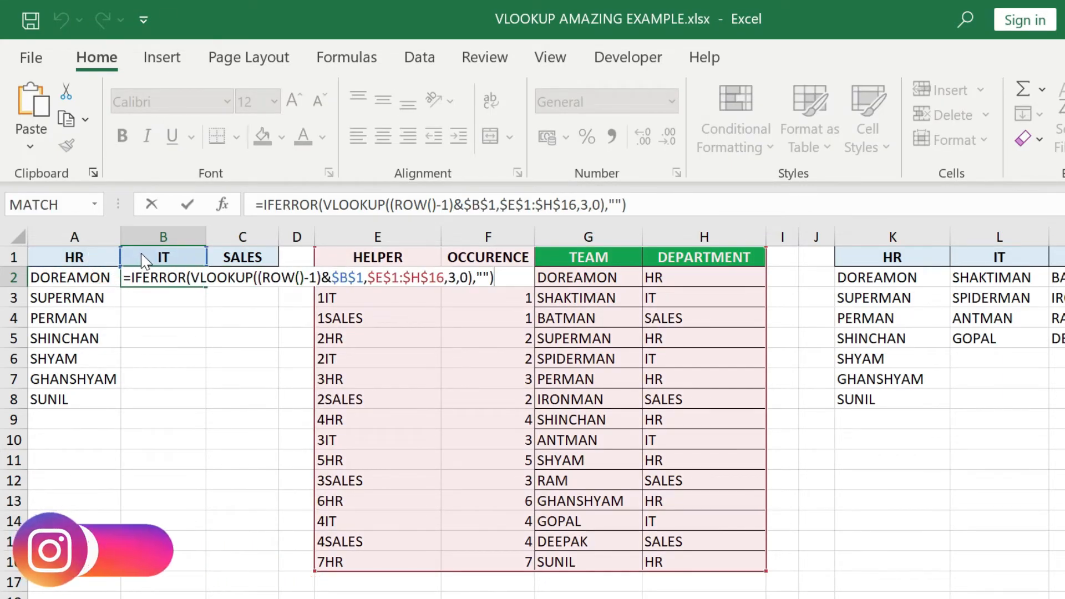
key(Return)
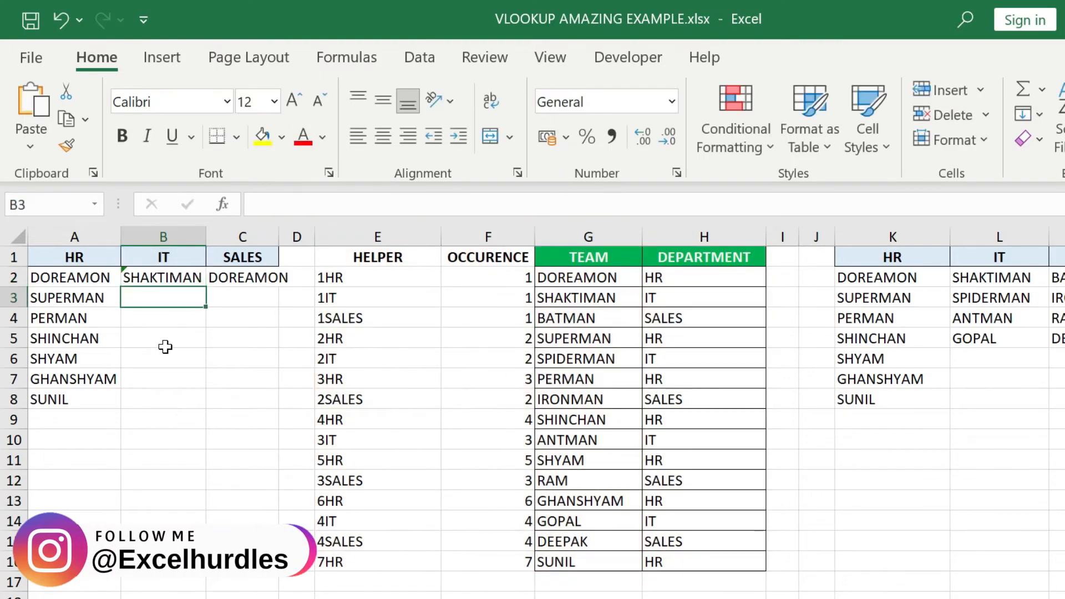
- Point the header reference in the C2 formula to $C$1 instead of $A$1 and enter the formula
key(Up)
key(Right)
key(F2)
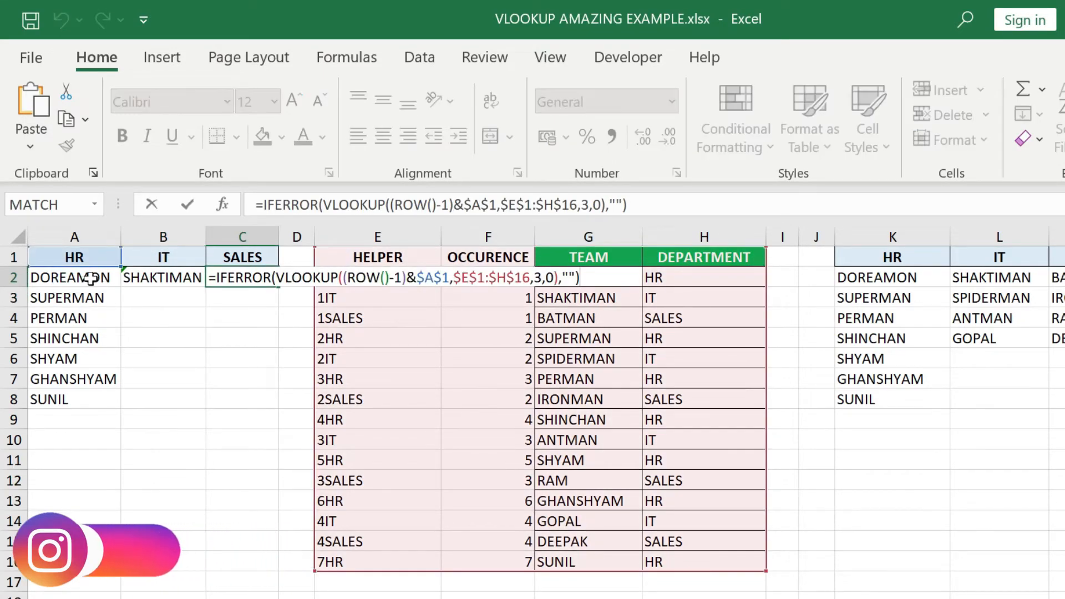
drag(102, 267, 248, 252)
key(Return)
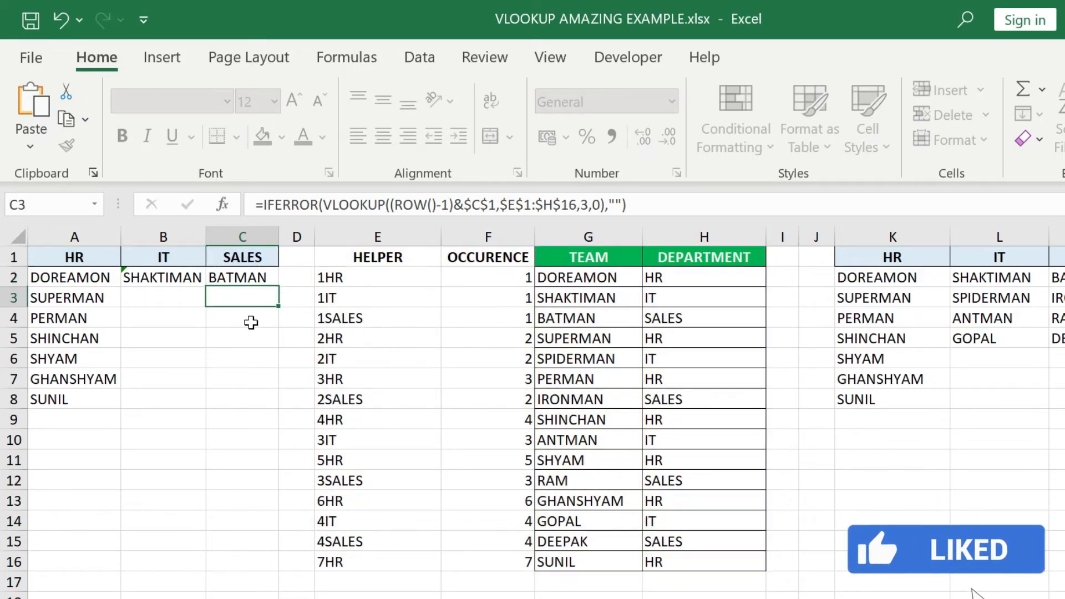
- Fill the B2:C2 formulas down the IT and SALES columns to row 16
key(Left)
key(Left)
key(ctrl+Down)
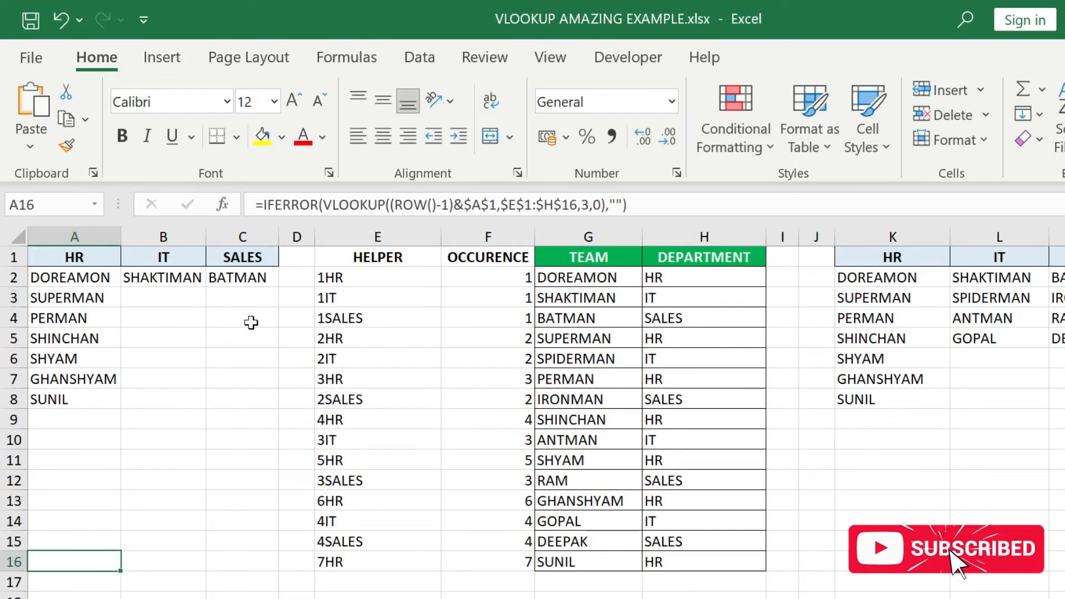
key(Right)
key(shift+Right)
key(ctrl+shift+Up)
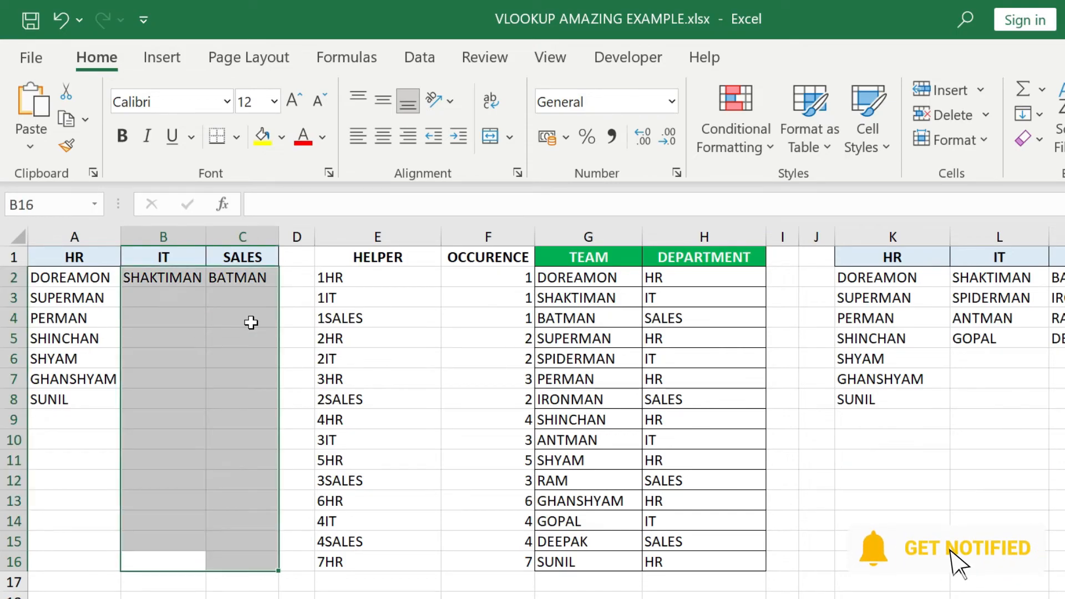
key(ctrl+d)
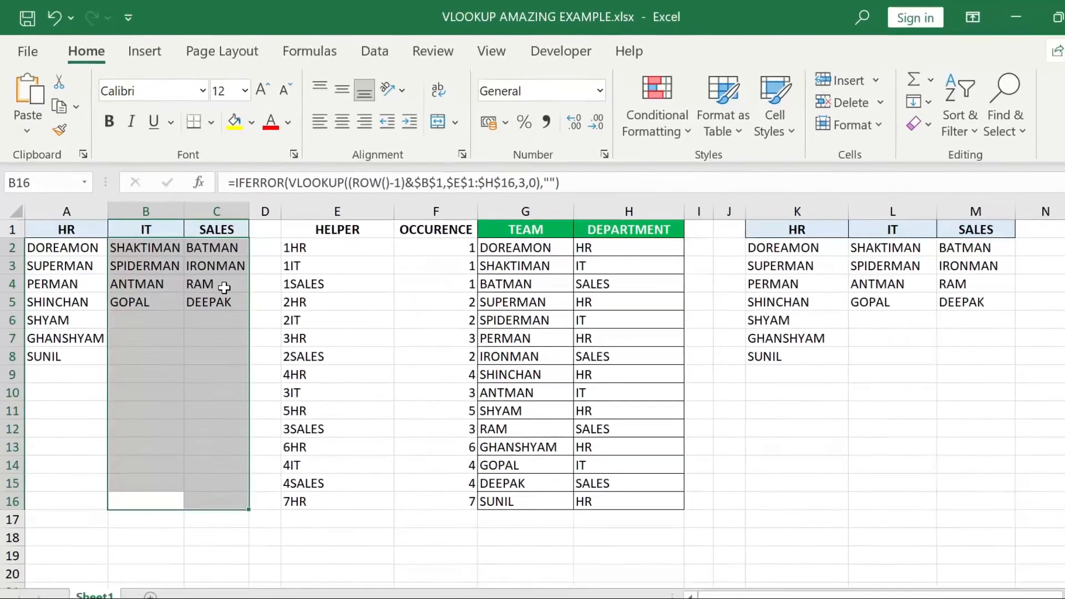
click(224, 287)
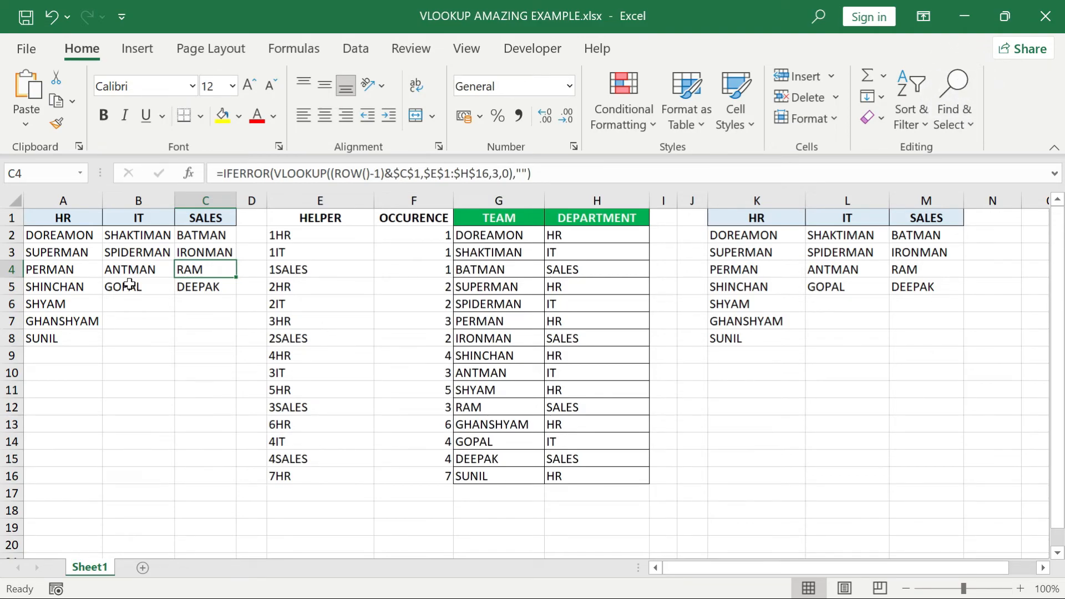
- Copy the HR, IT and SALES table in A1:C8 and paste it as values starting at K13
key(ctrl+z)
click(58, 220)
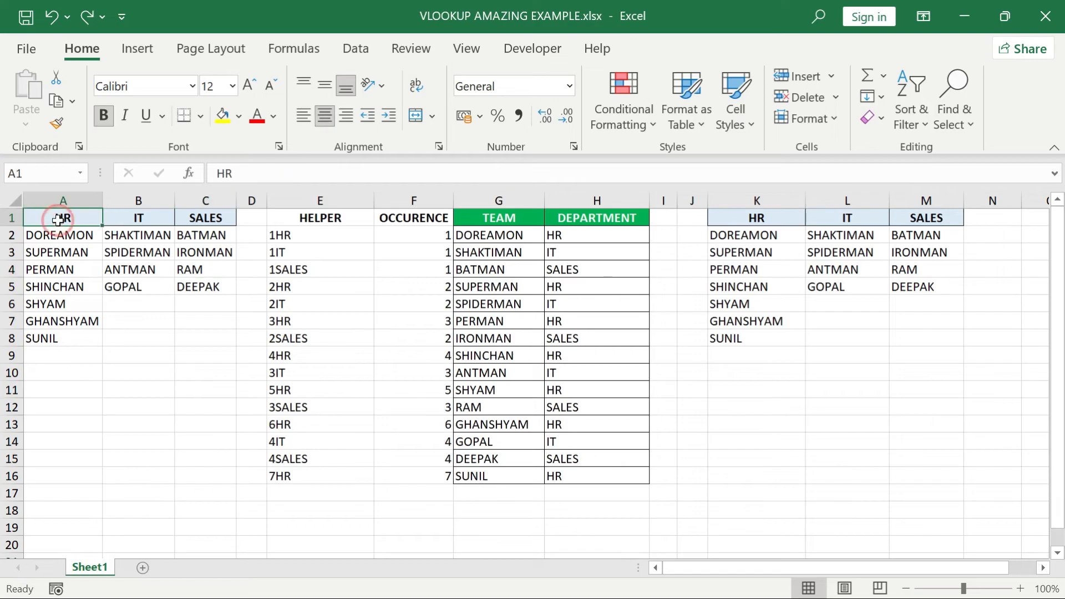
key(ctrl+a)
key(ctrl+c)
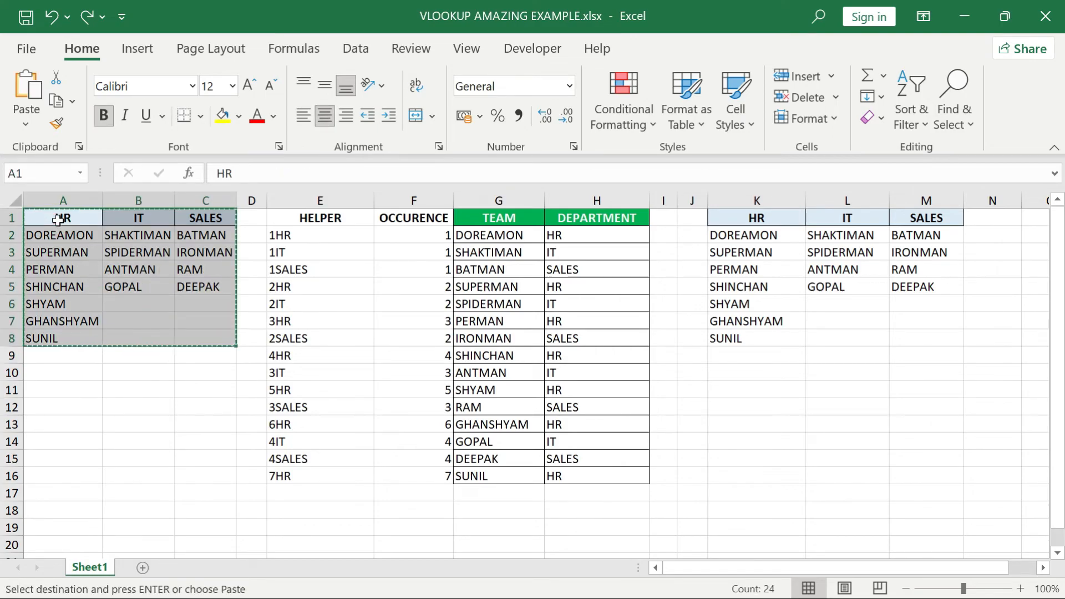
click(730, 423)
key(alt+h)
key(v)
key(v)
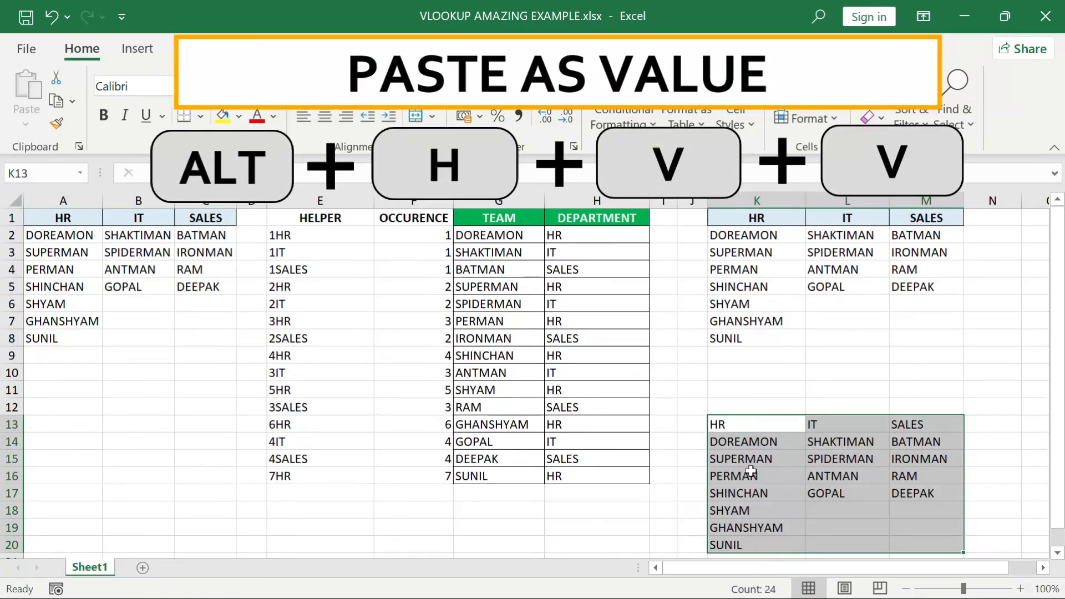
- Check that the cells pasted below the FILTER results hold plain values, undo the paste and clear the copy selection
drag(744, 442, 841, 493)
click(743, 442)
click(840, 459)
key(Down)
key(ctrl+z)
key(Escape)
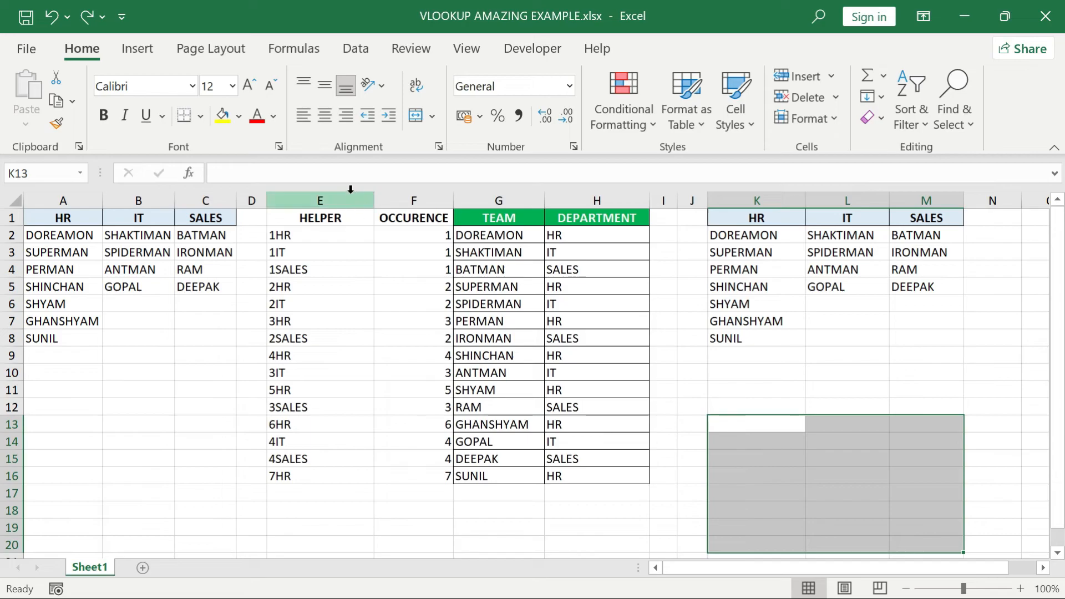
- Hide the HELPER and OCCURENCE columns (E:F) and deselect them
drag(349, 194, 401, 194)
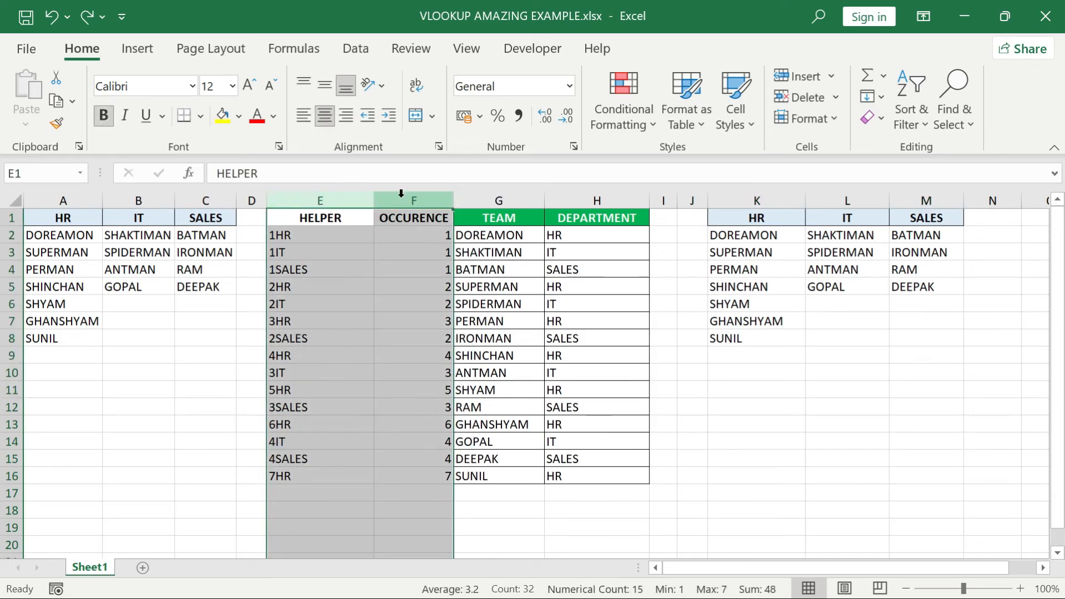
right_click(401, 194)
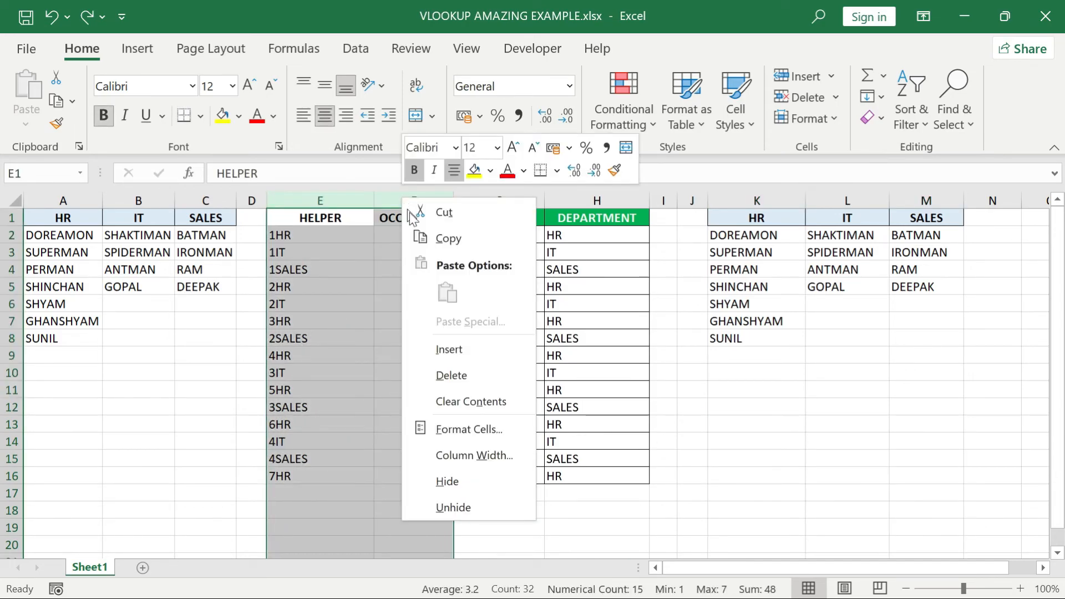
click(467, 474)
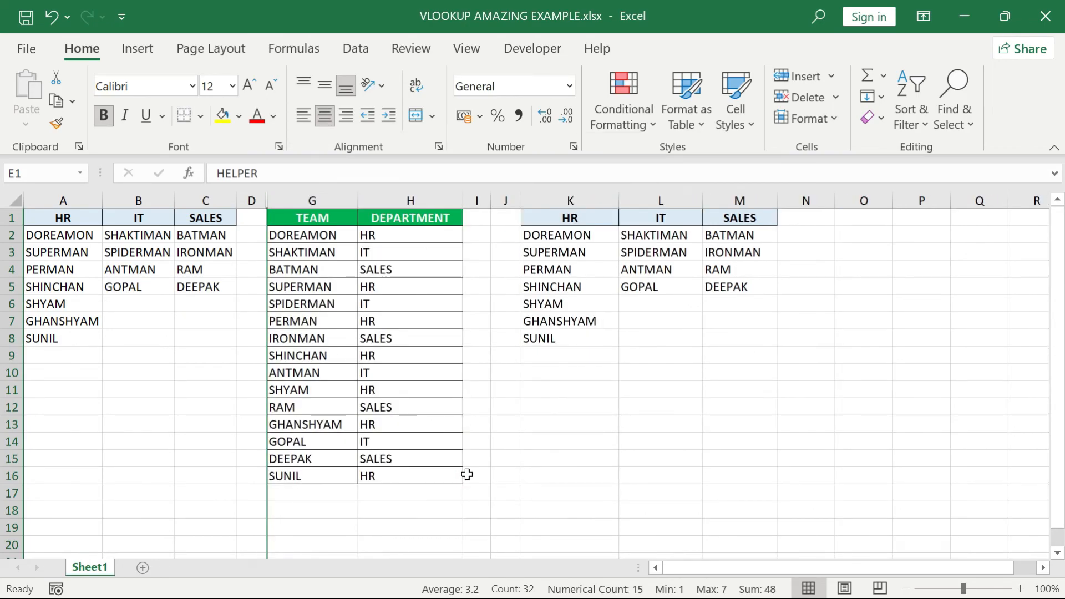
click(447, 494)
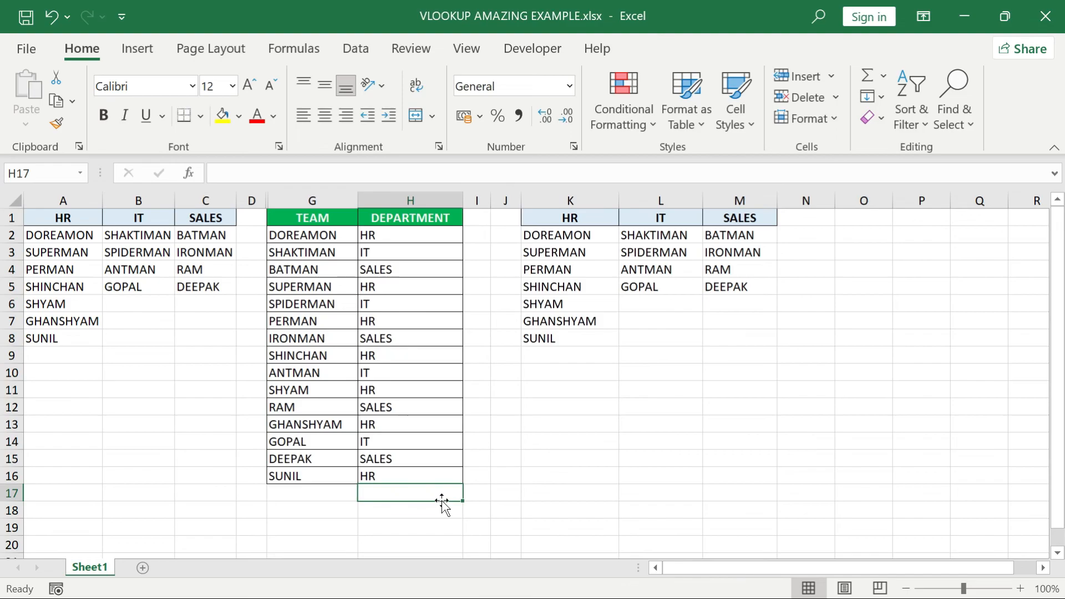